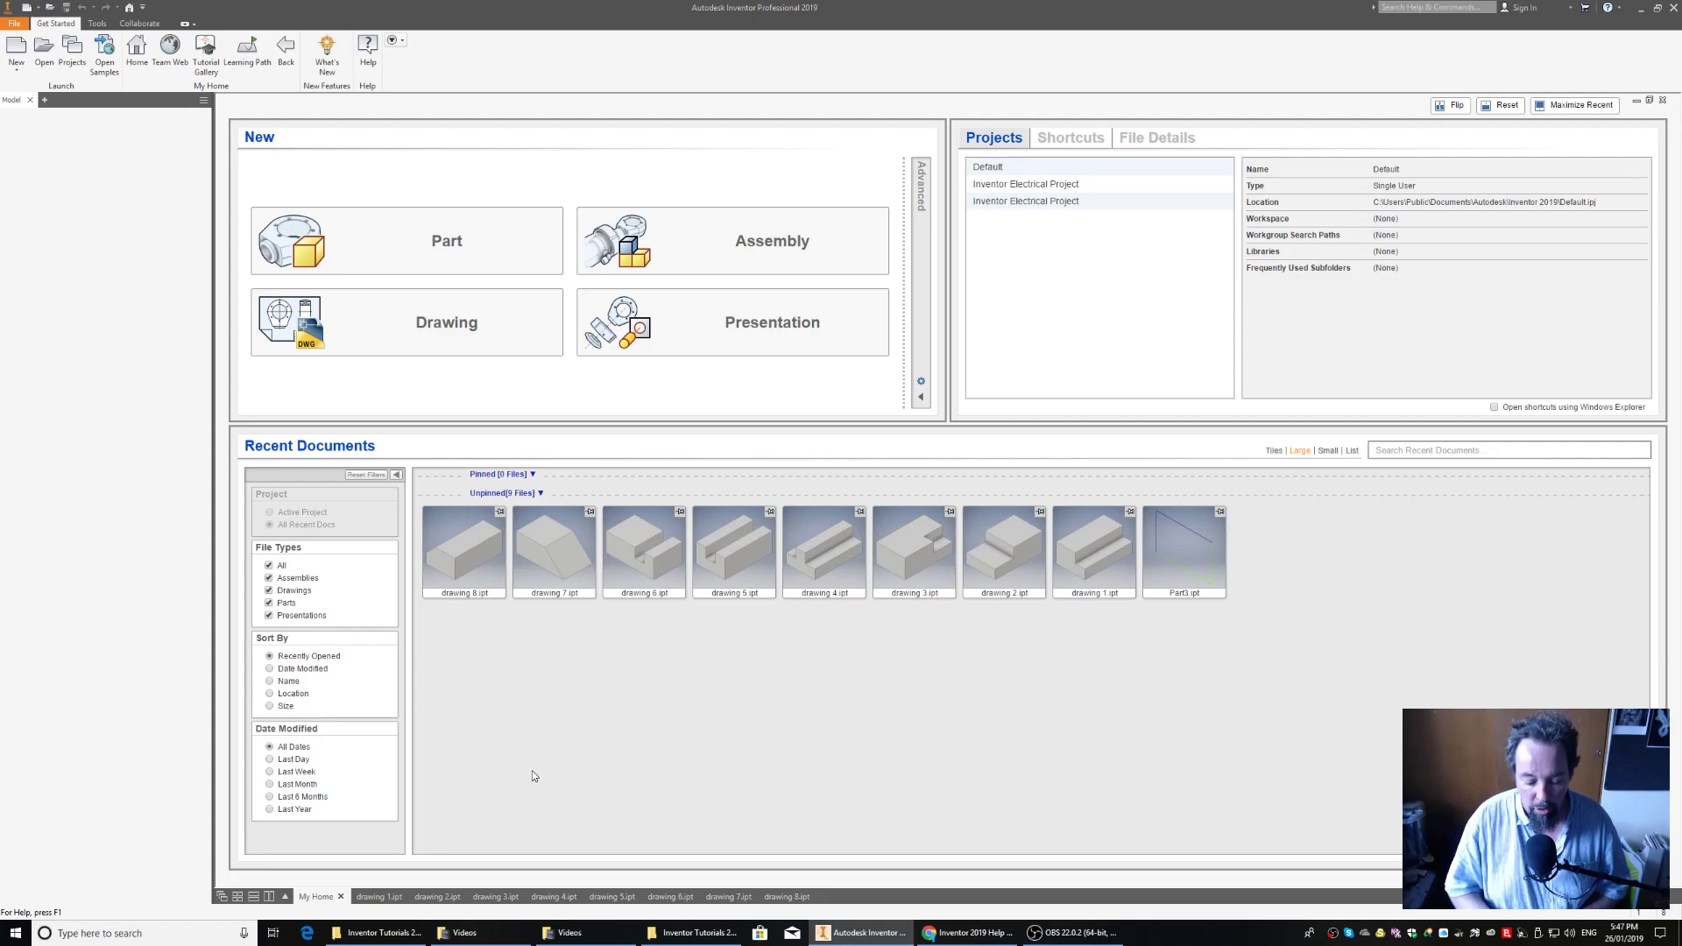
Step: Create a new part from the metric Standard (mm).ipt template
click(16, 54)
click(645, 359)
click(909, 367)
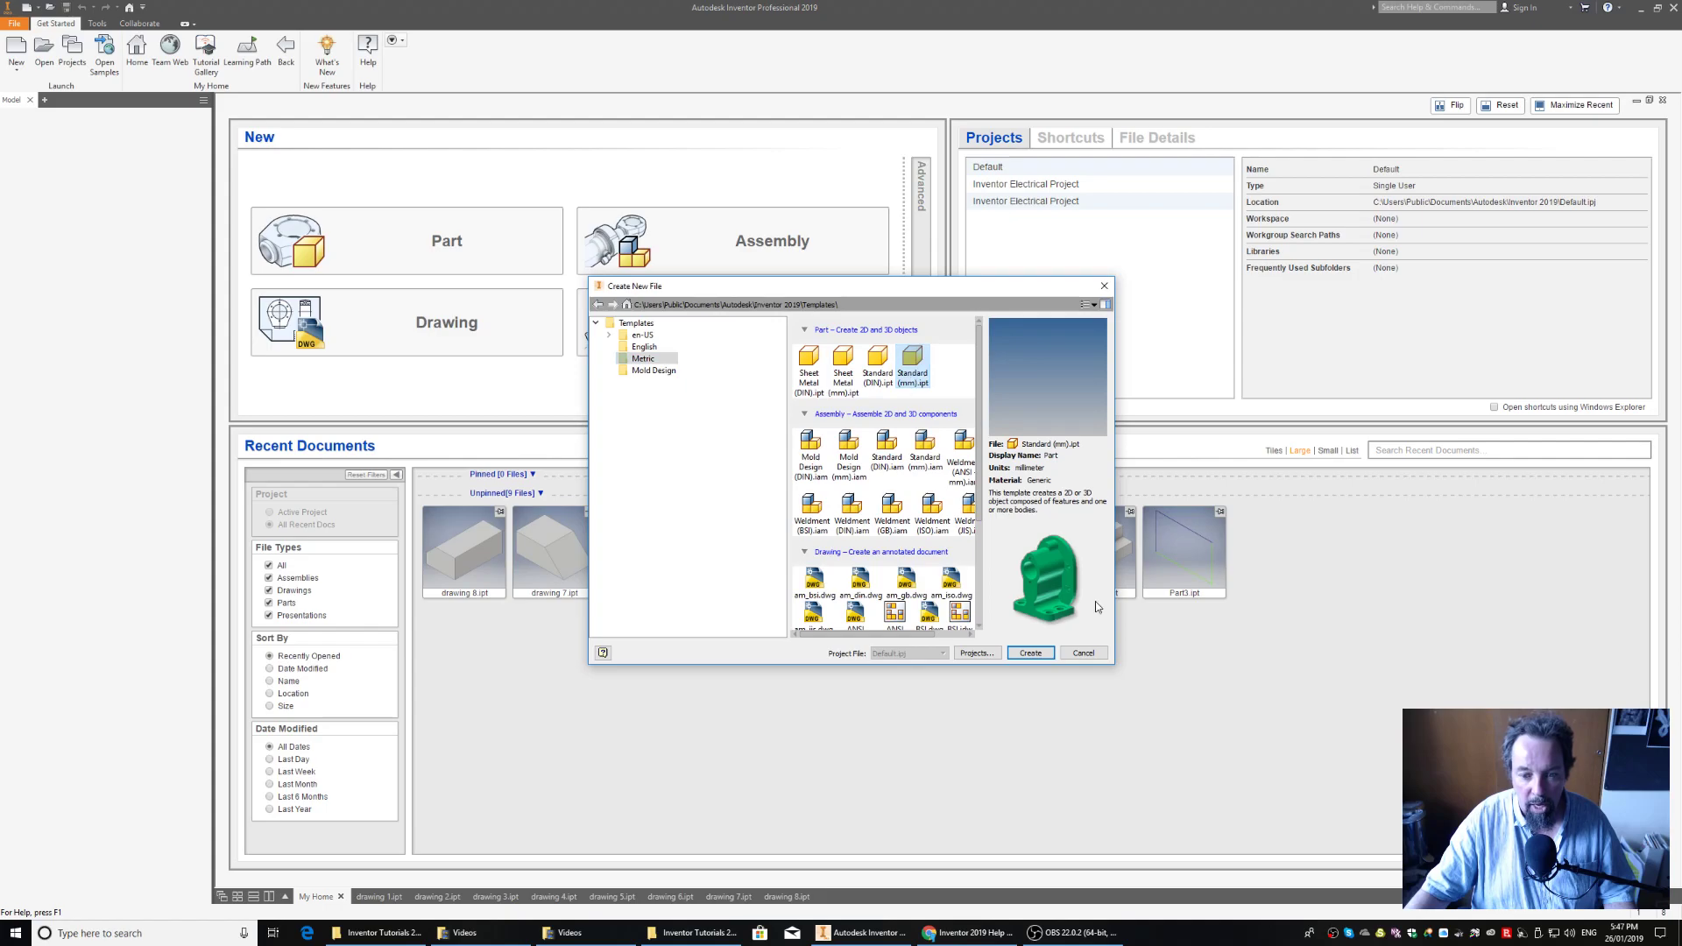
click(1031, 652)
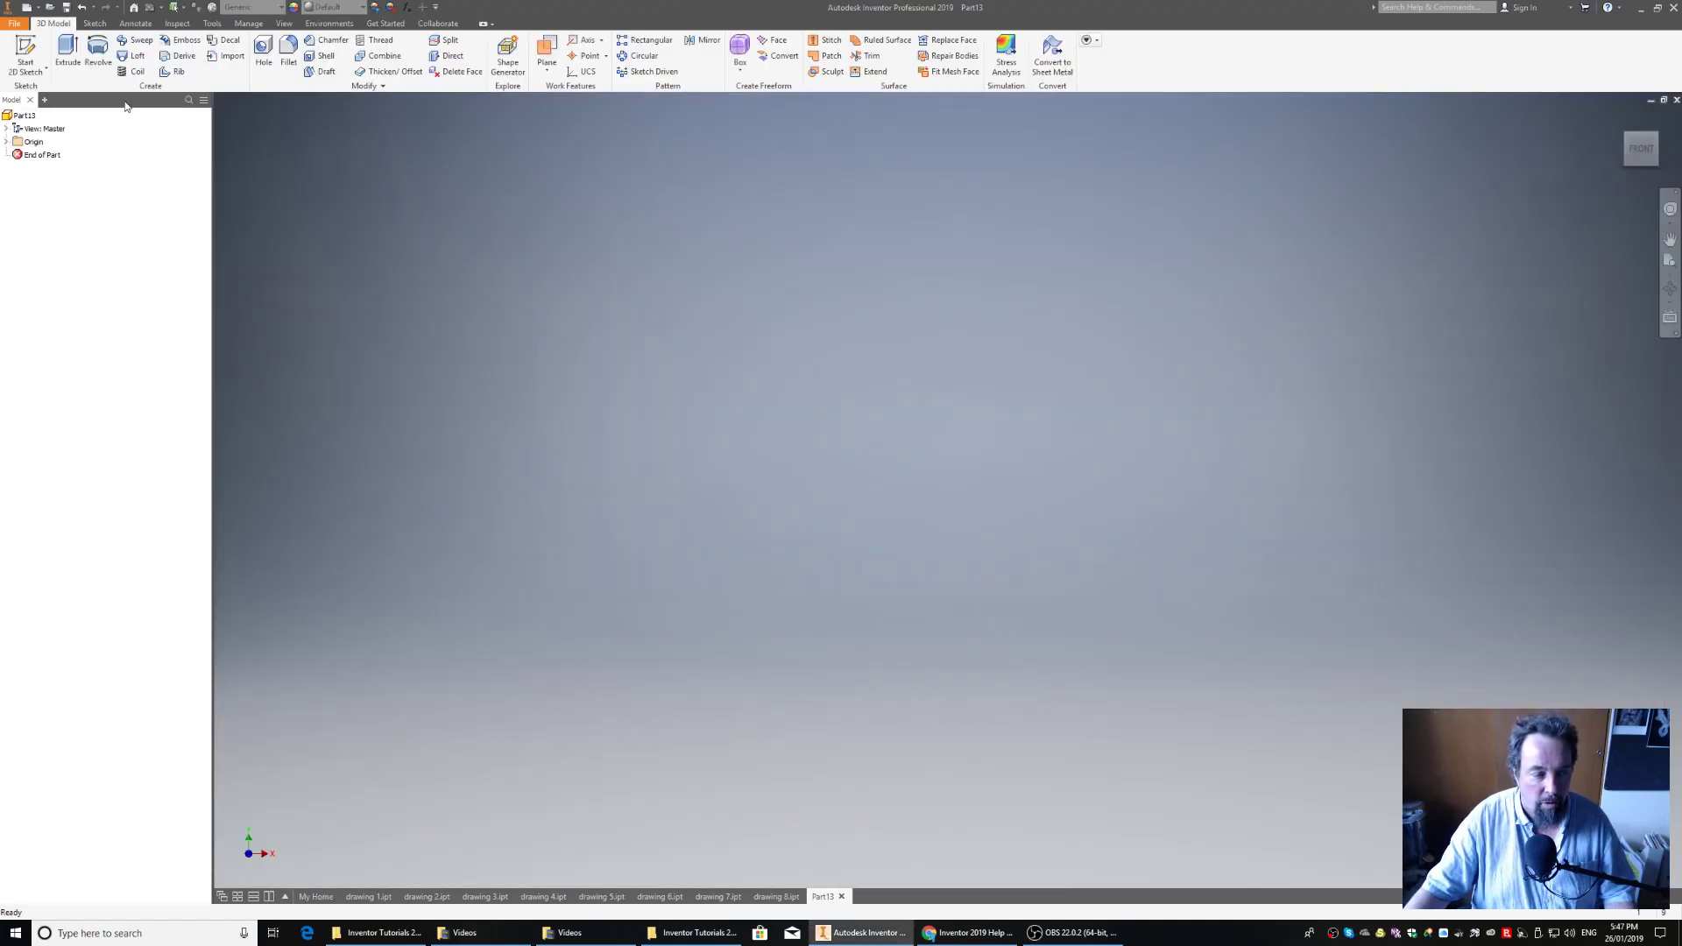
Step: Sketch a 50 by 30 mm rectangle on the front plane with its lower-left corner at the origin, and finish the sketch
click(26, 45)
click(989, 377)
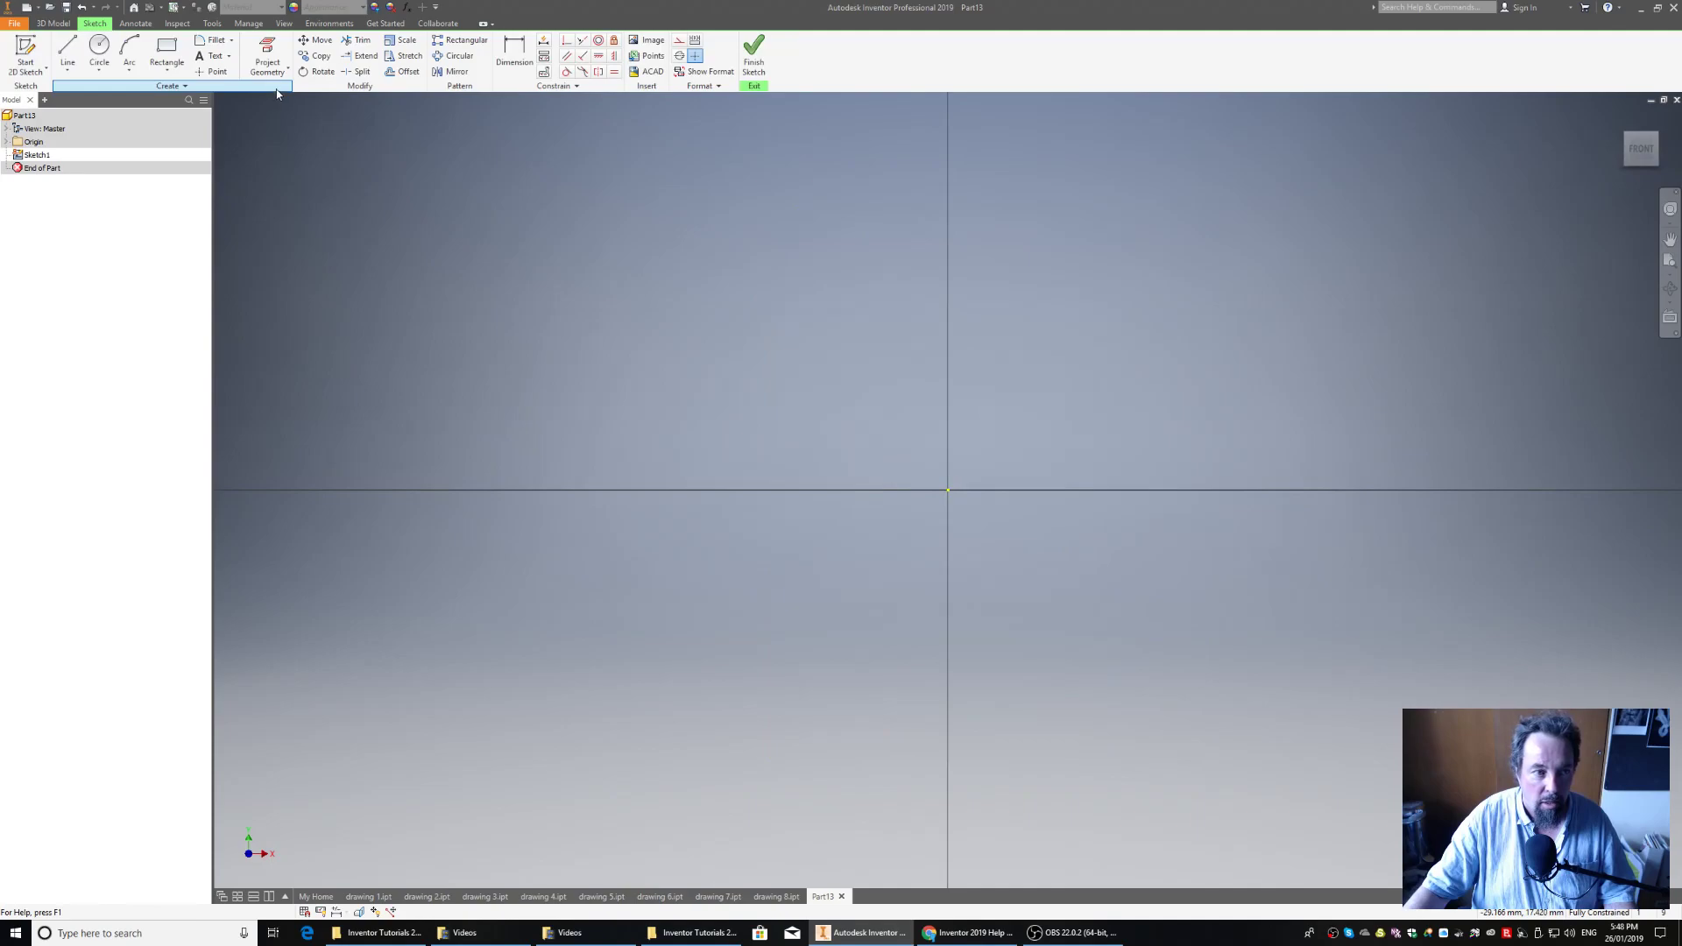
click(173, 50)
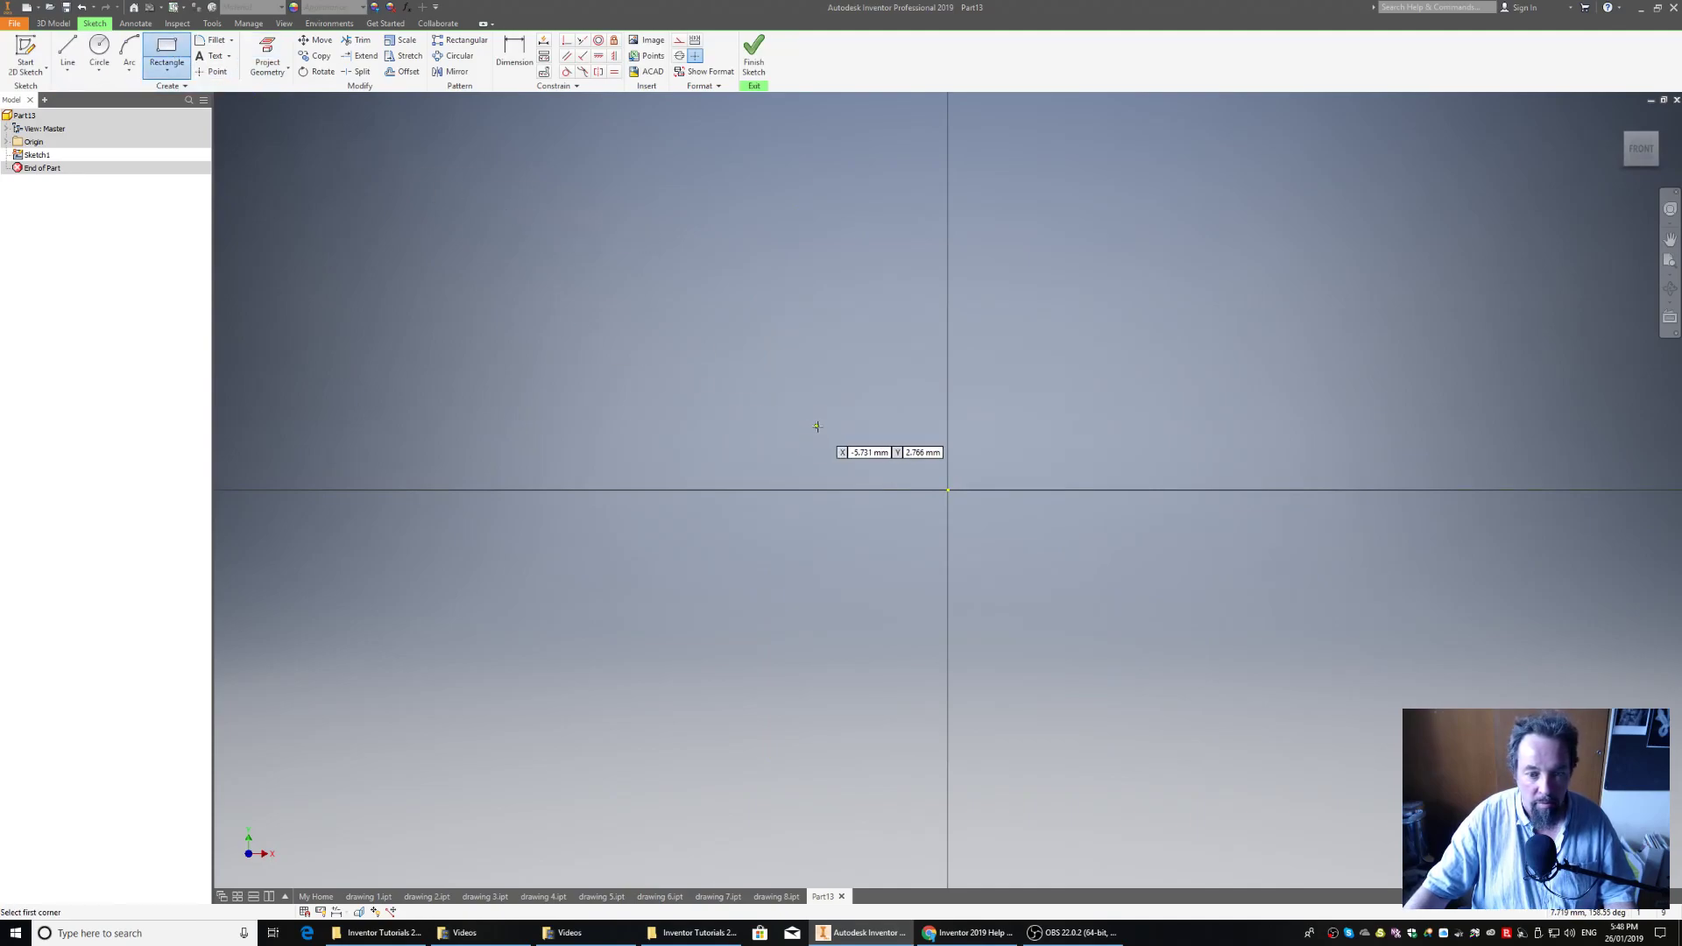
click(948, 489)
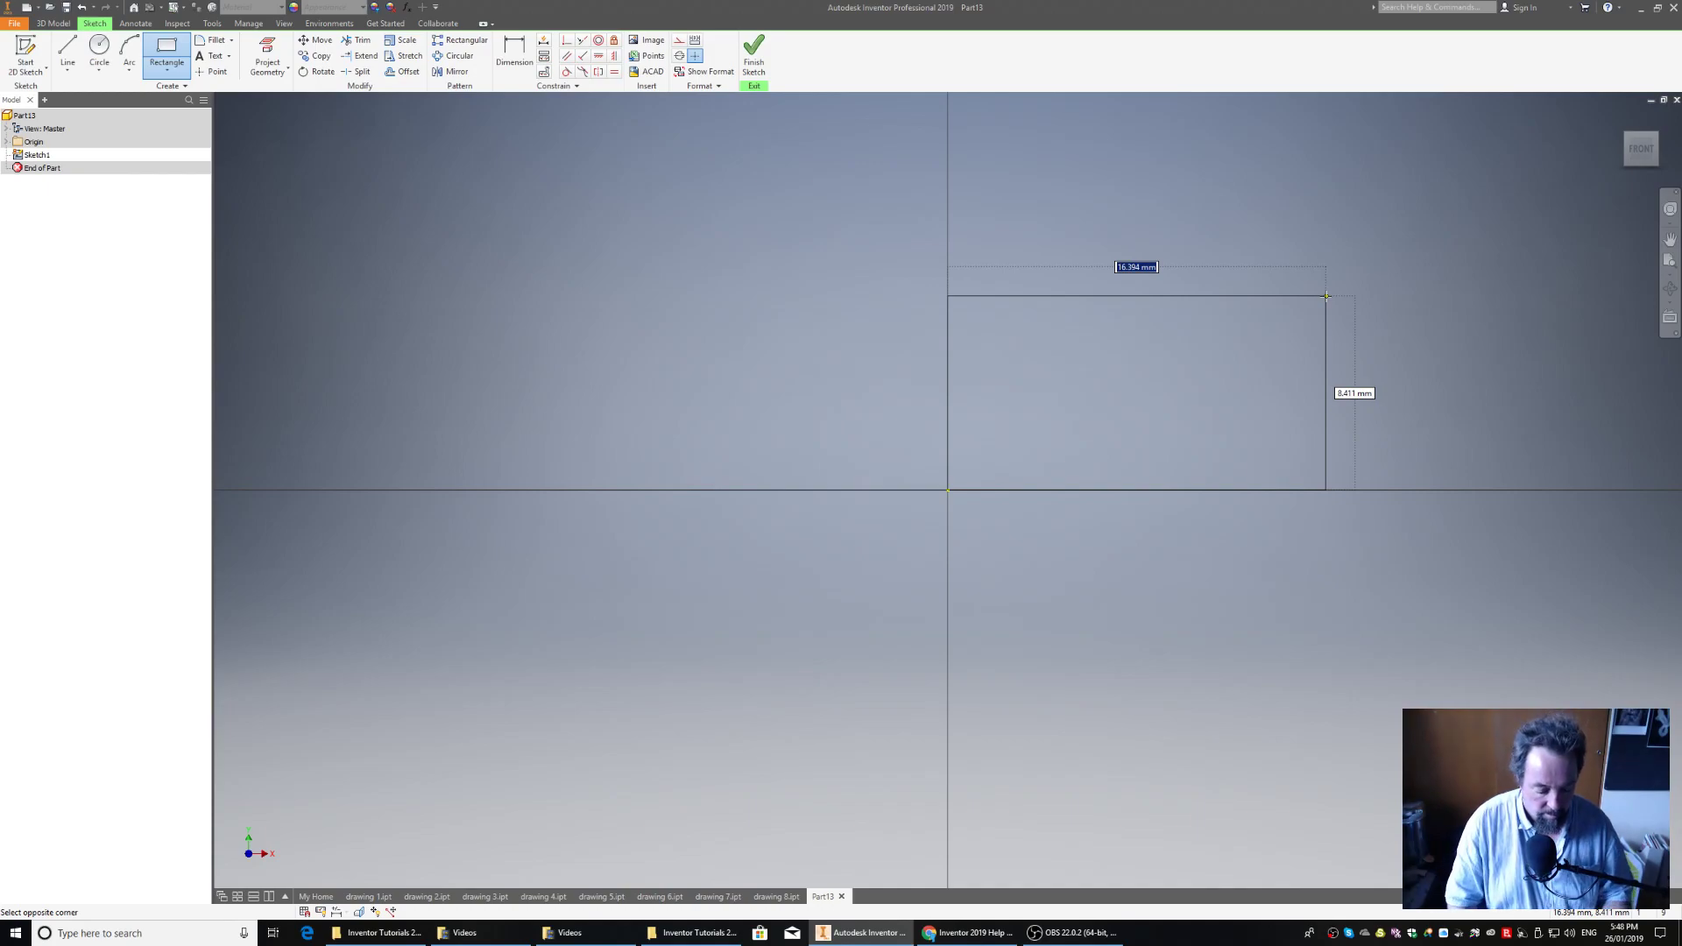
text(50)
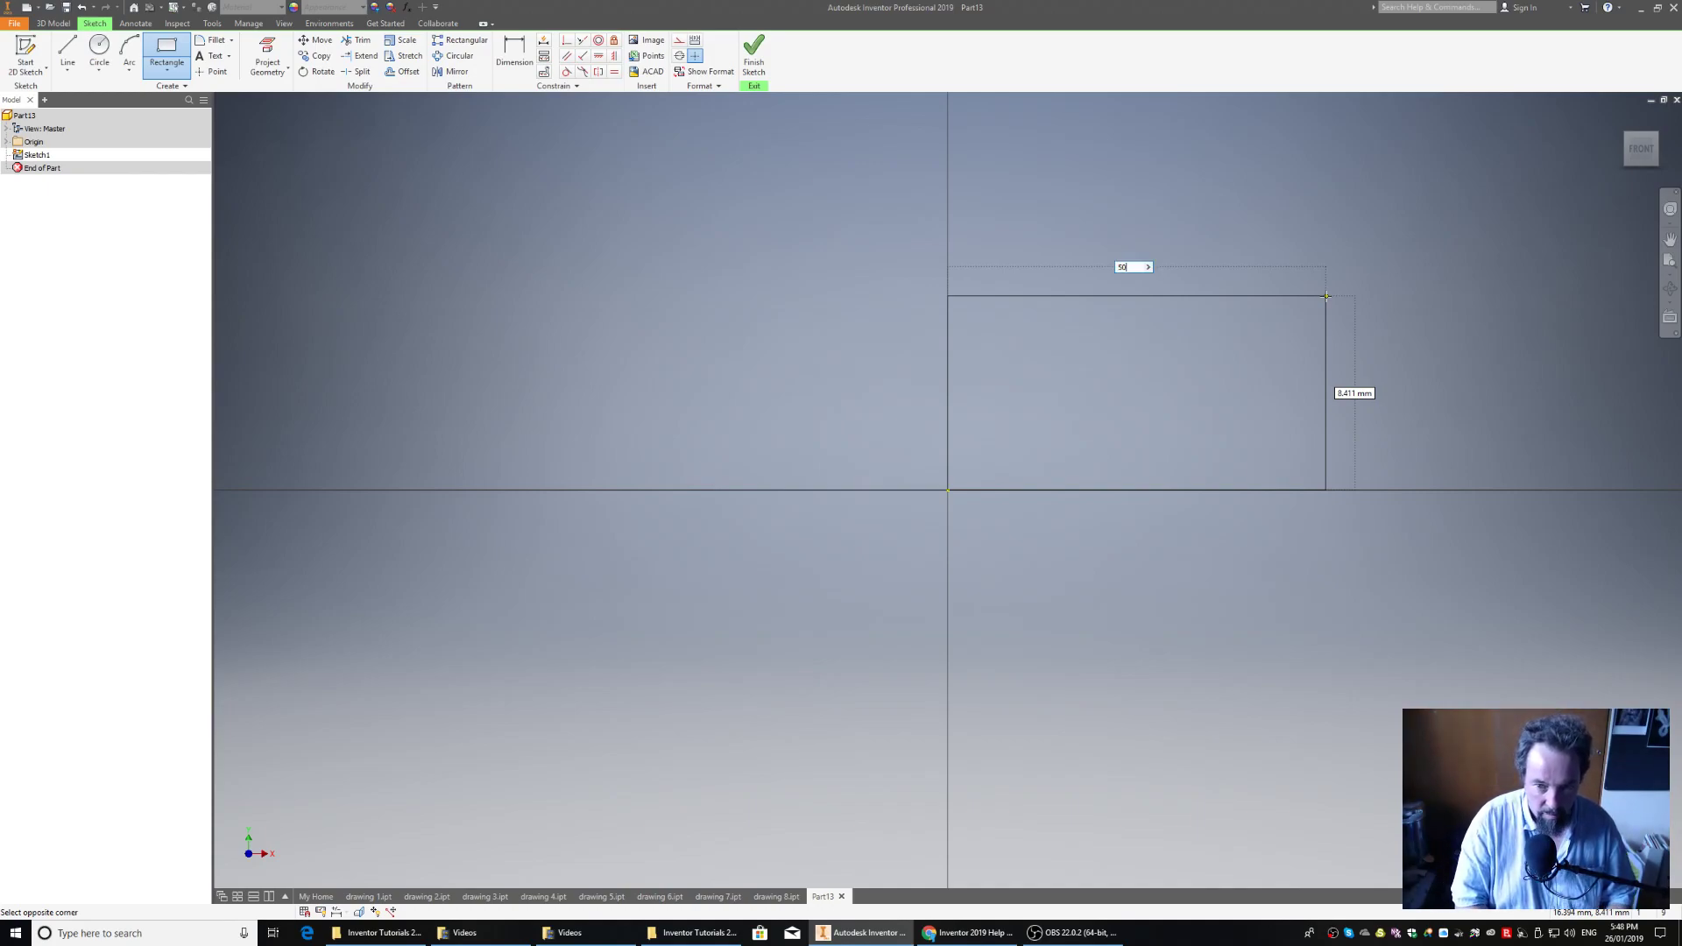
key(Tab)
text(3)
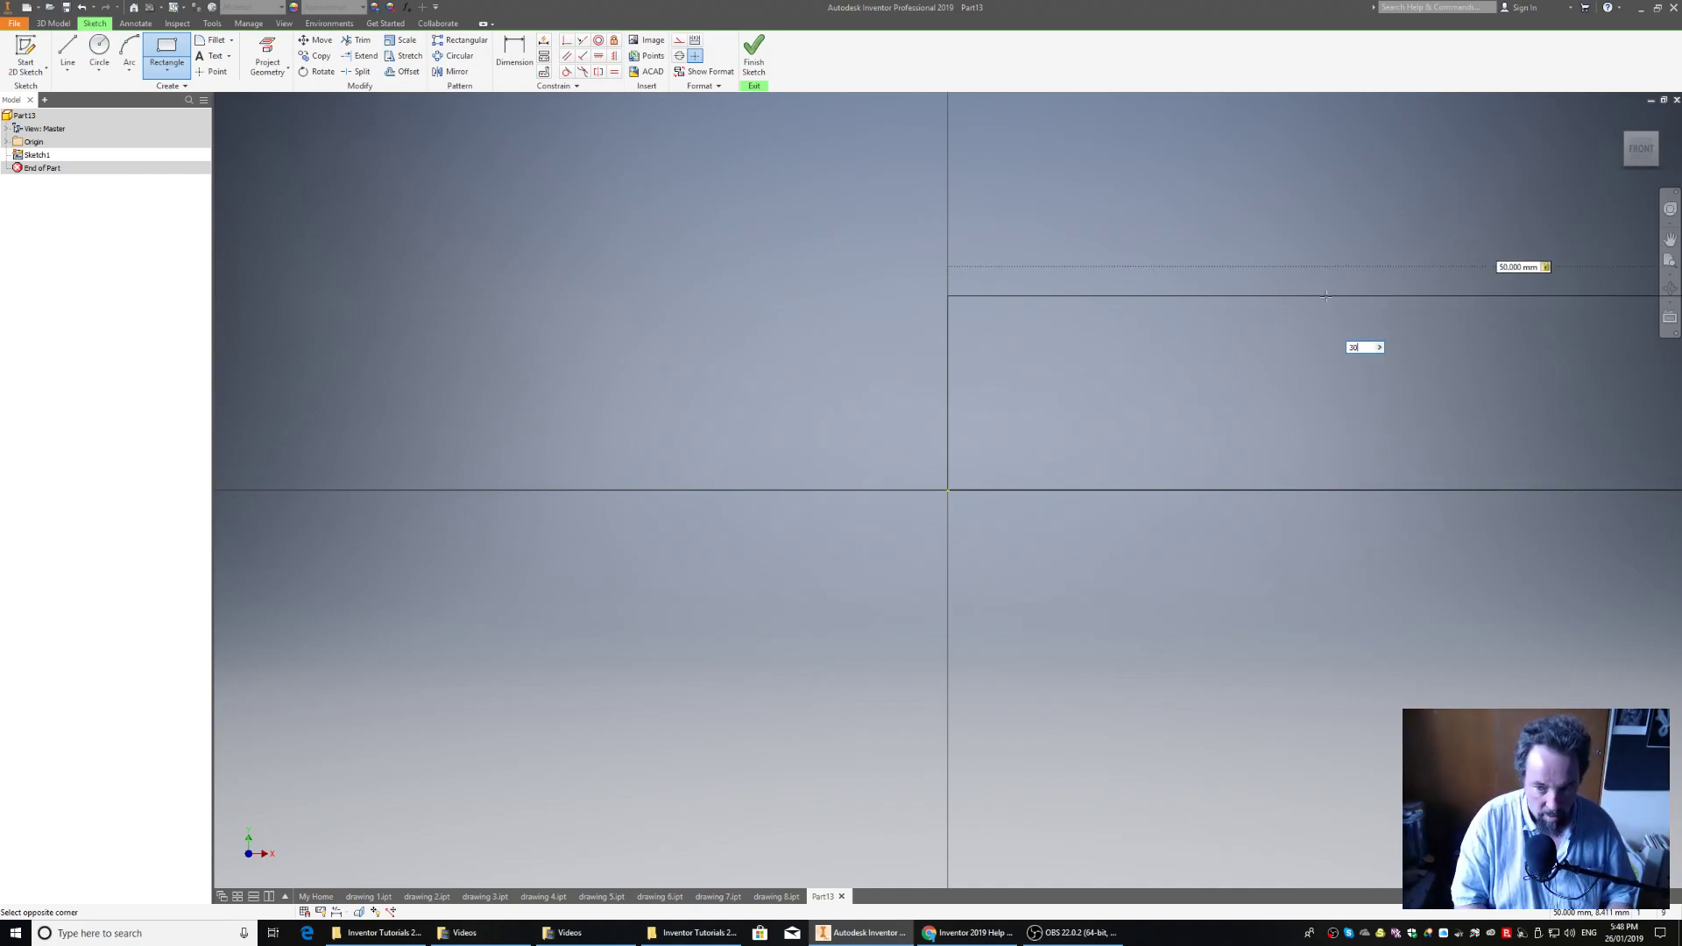
key(Return)
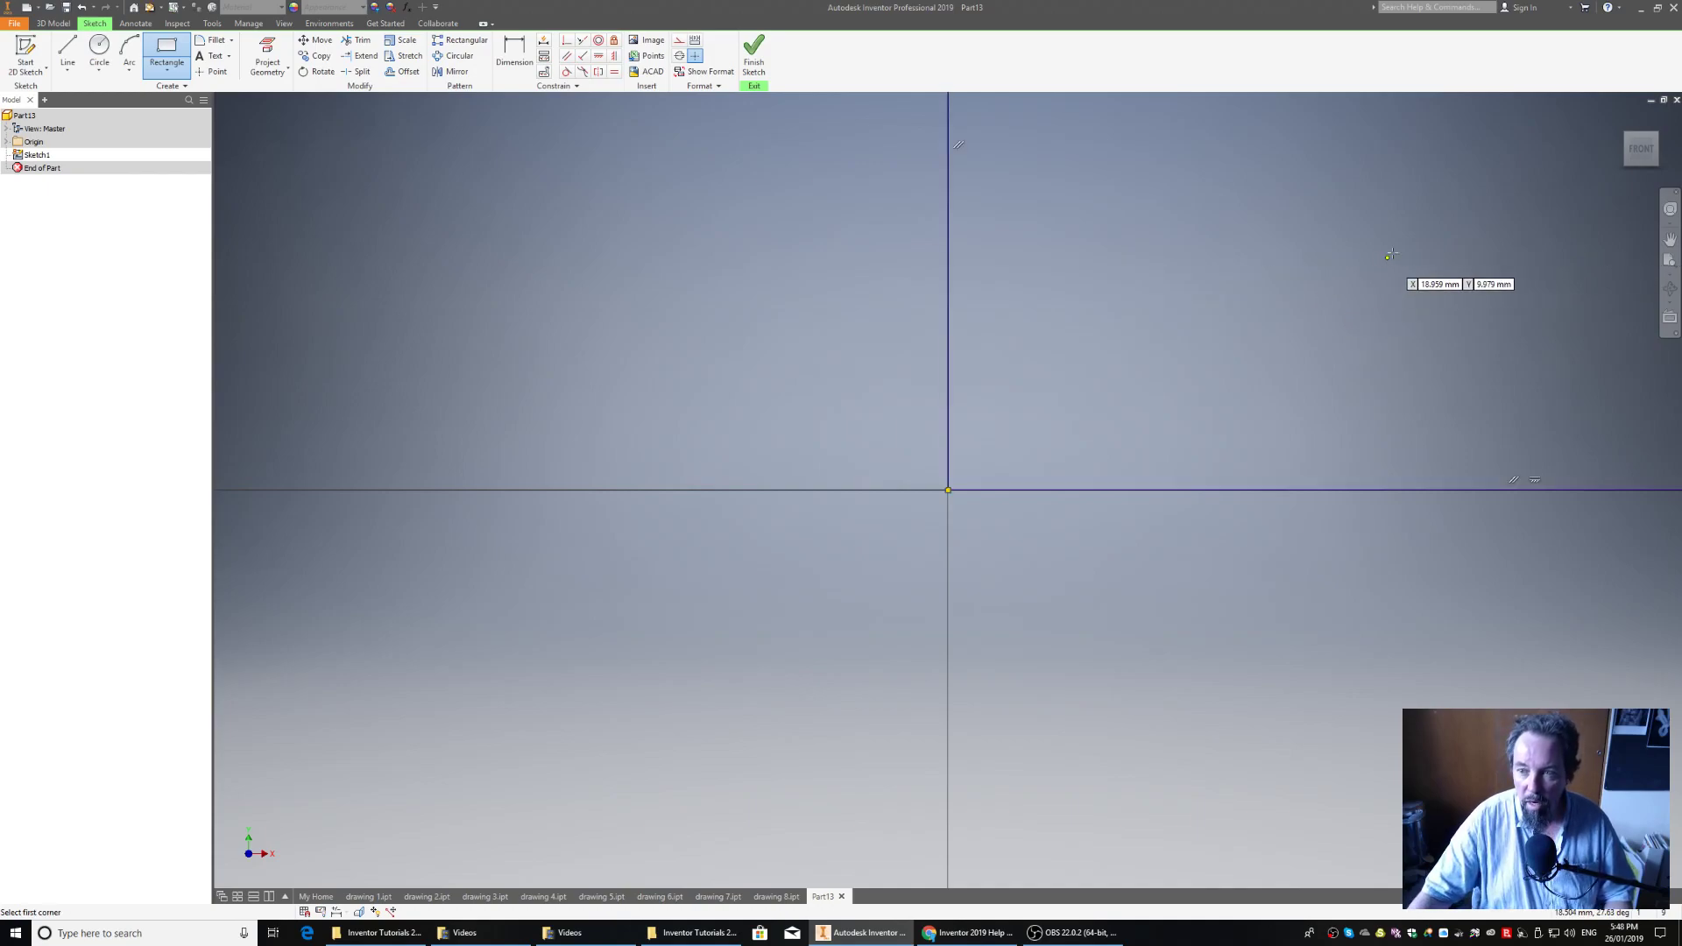
click(1641, 150)
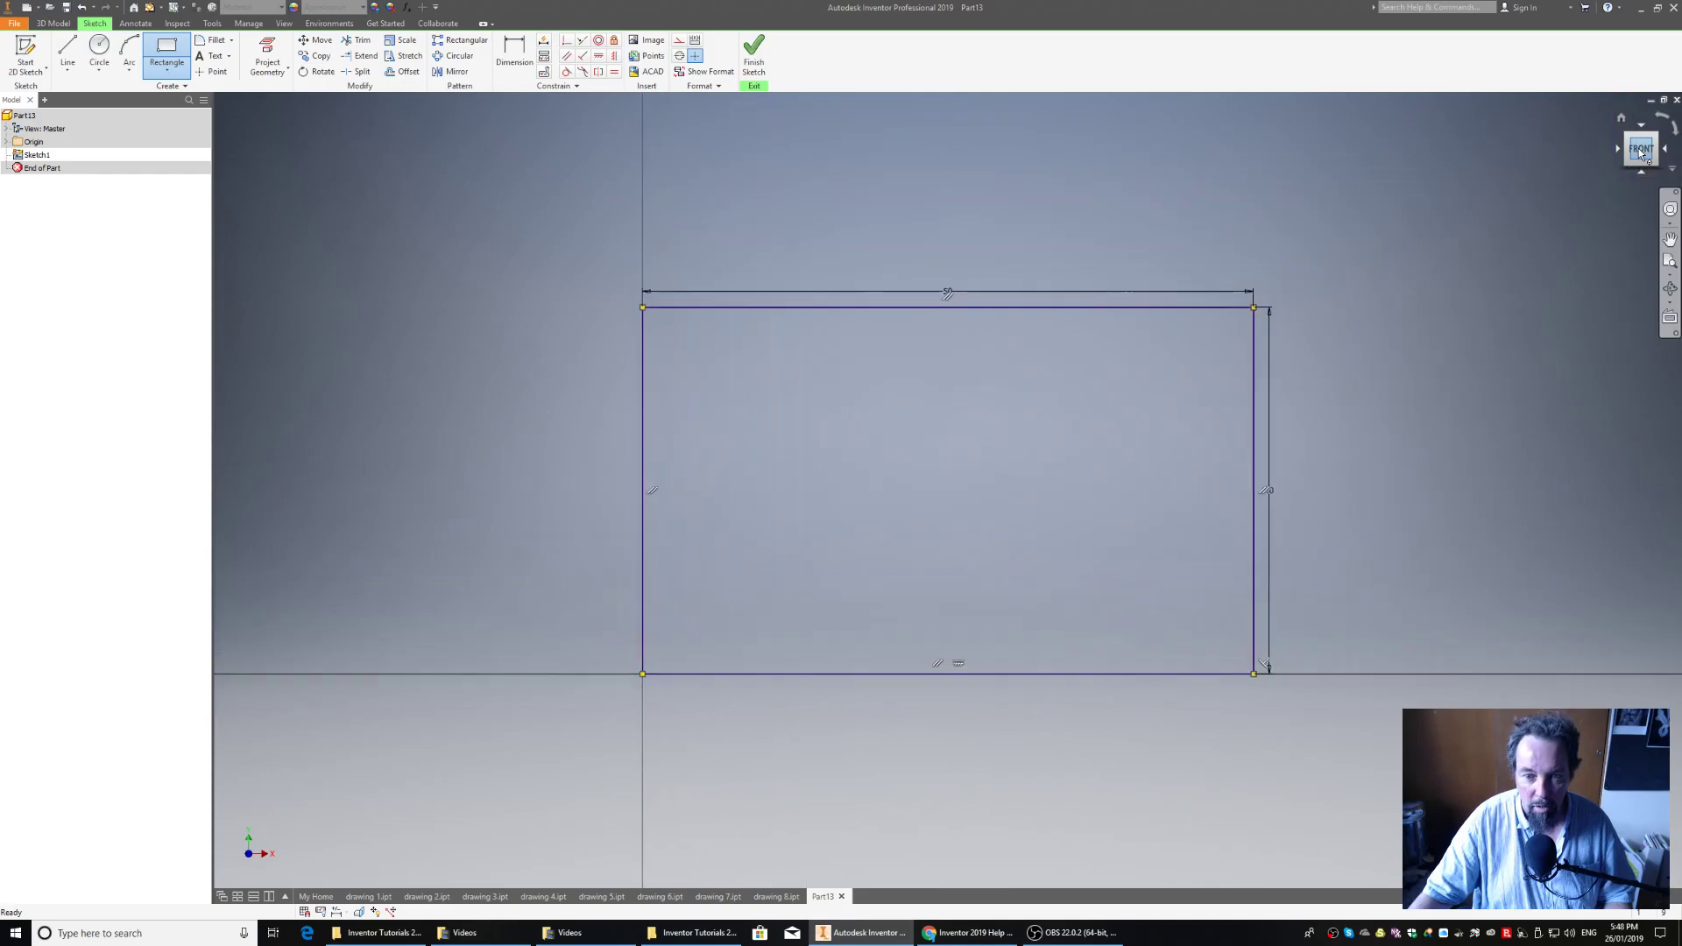
click(753, 52)
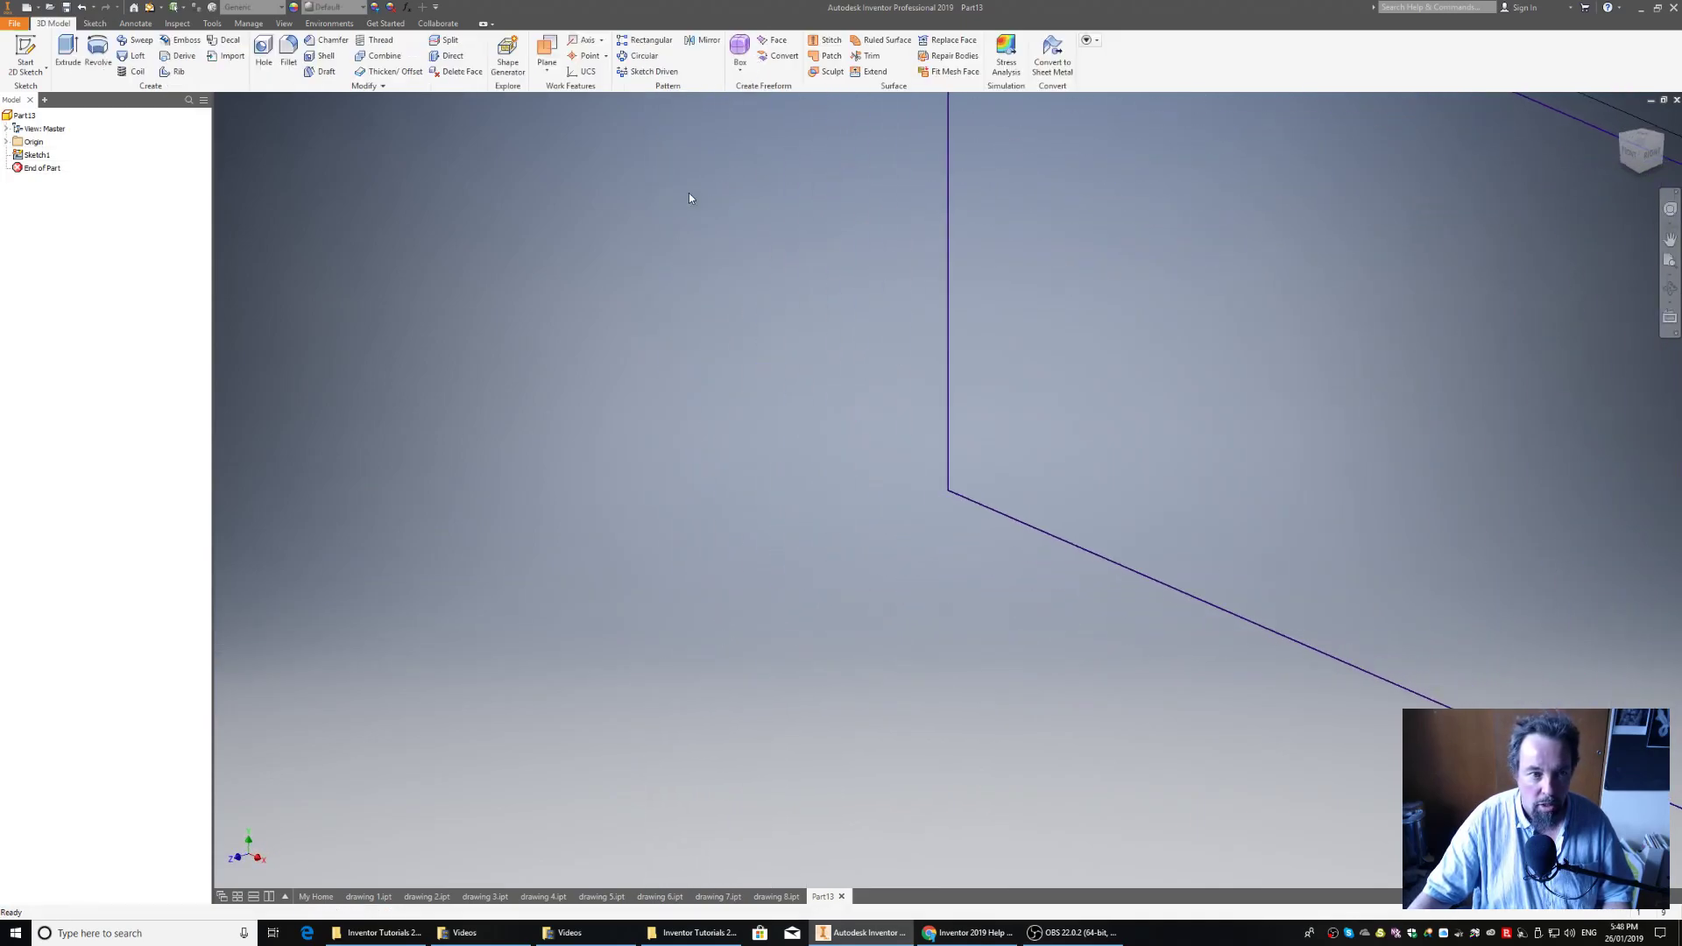
Step: Extrude the rectangle 20 mm into a solid block and show it in an isometric view
click(75, 57)
text(20)
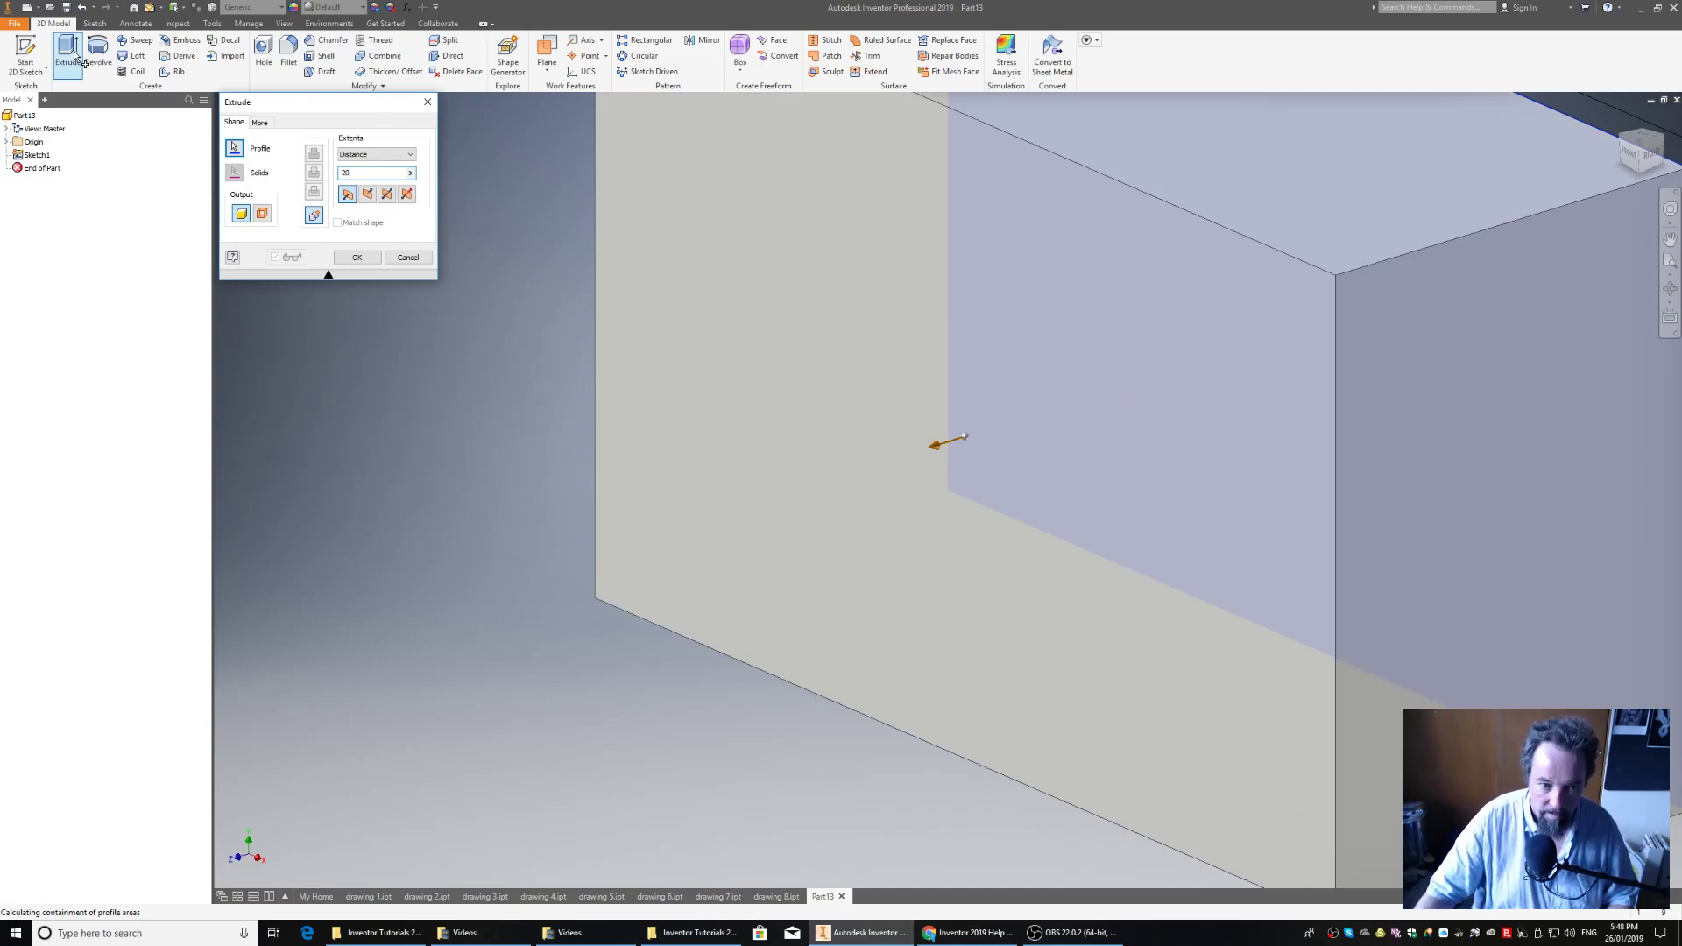
key(Return)
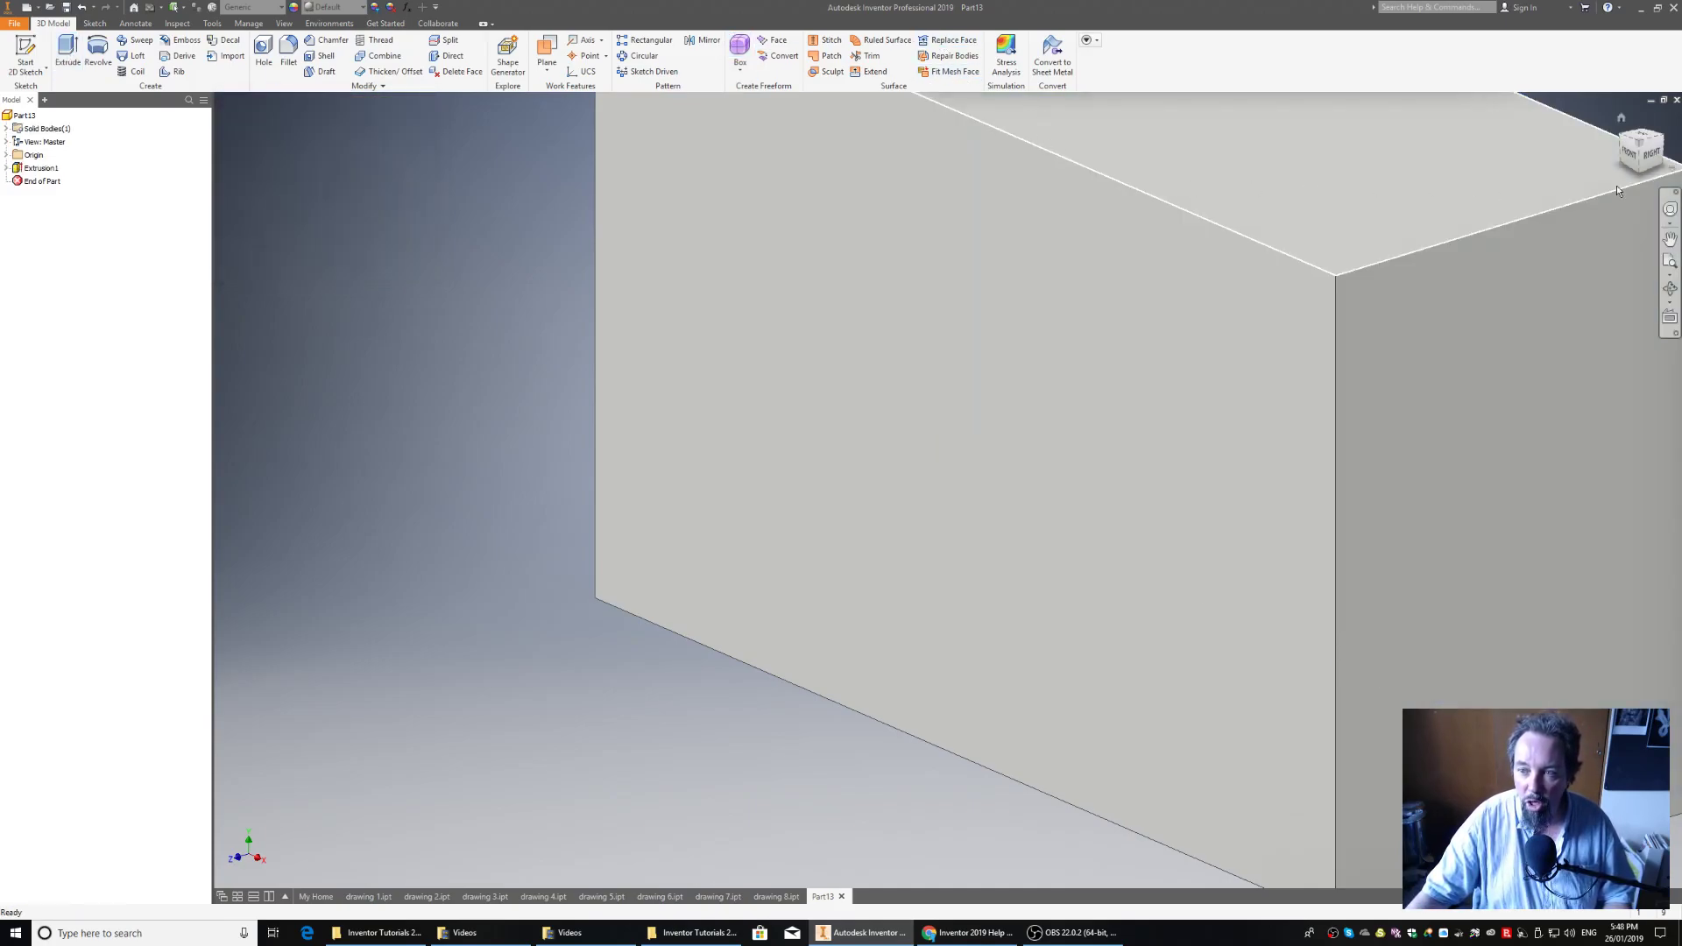
click(1636, 150)
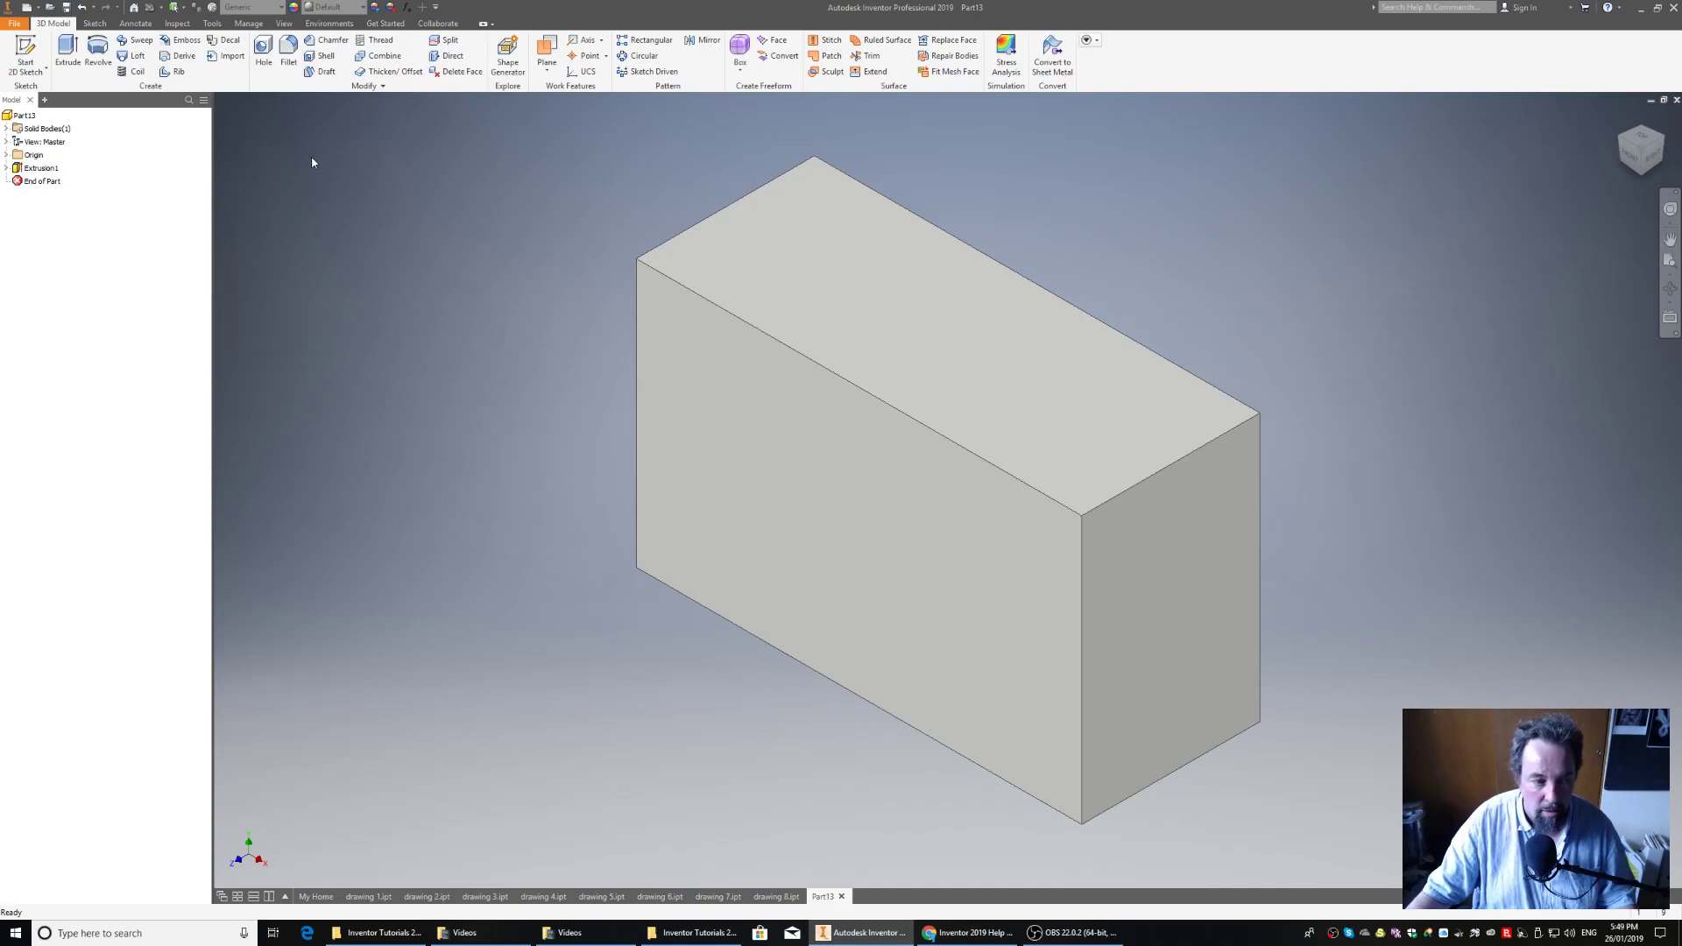
Step: Start a sketch on the block's front face and project the face's outline into it
click(39, 51)
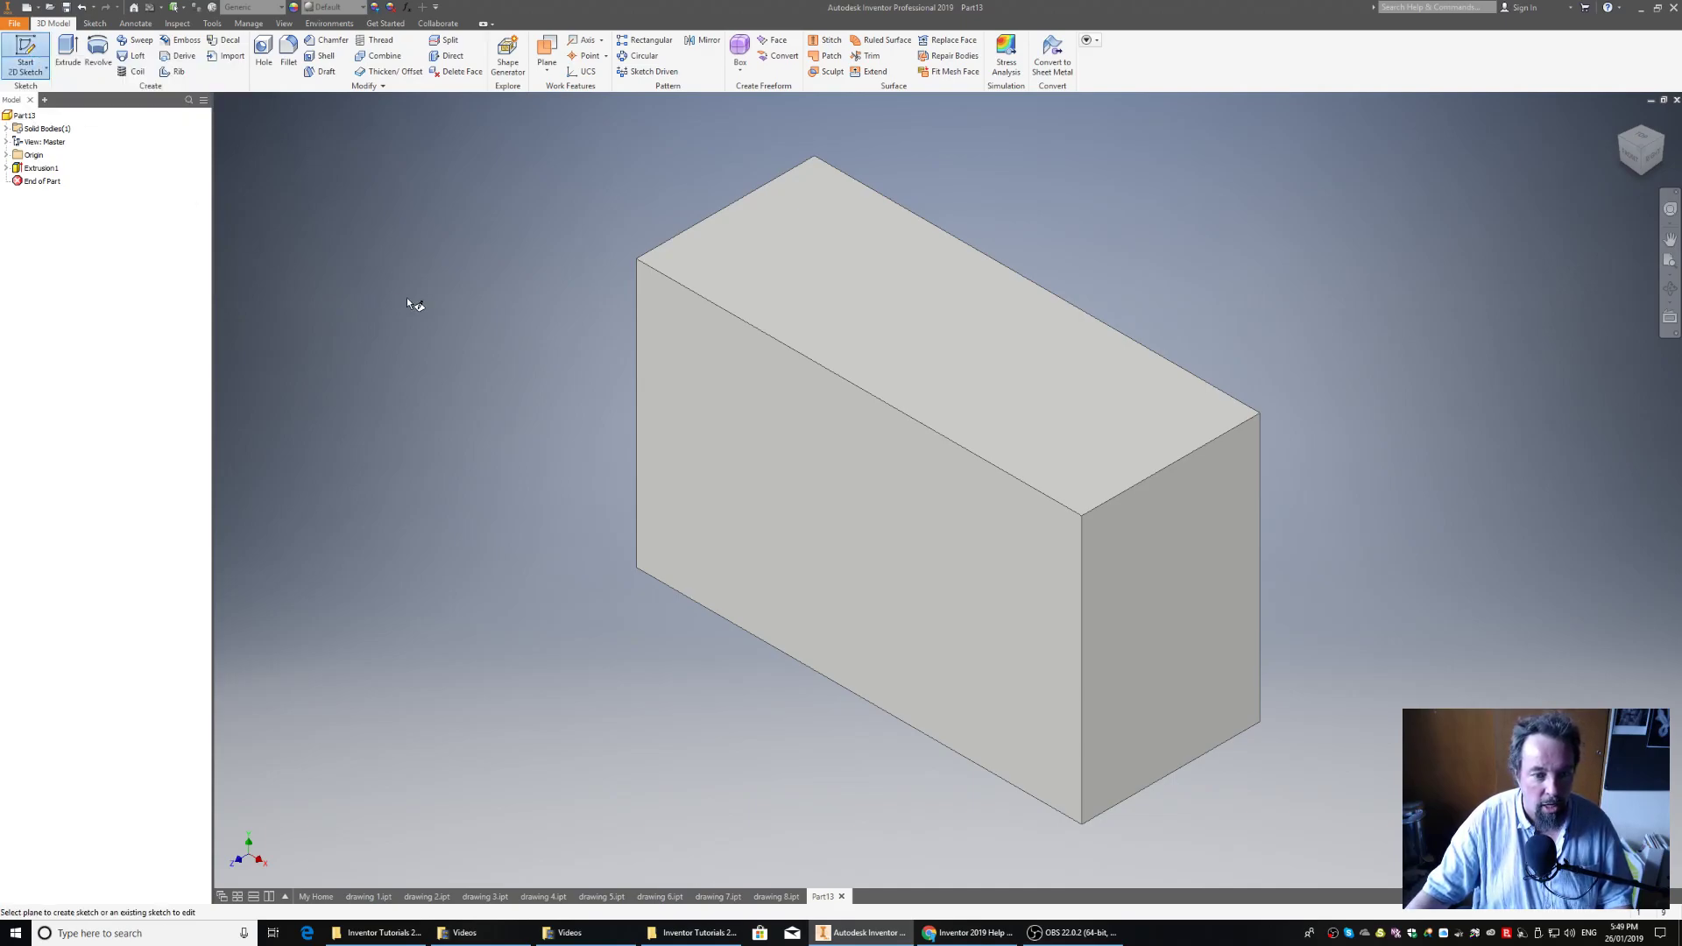
click(835, 489)
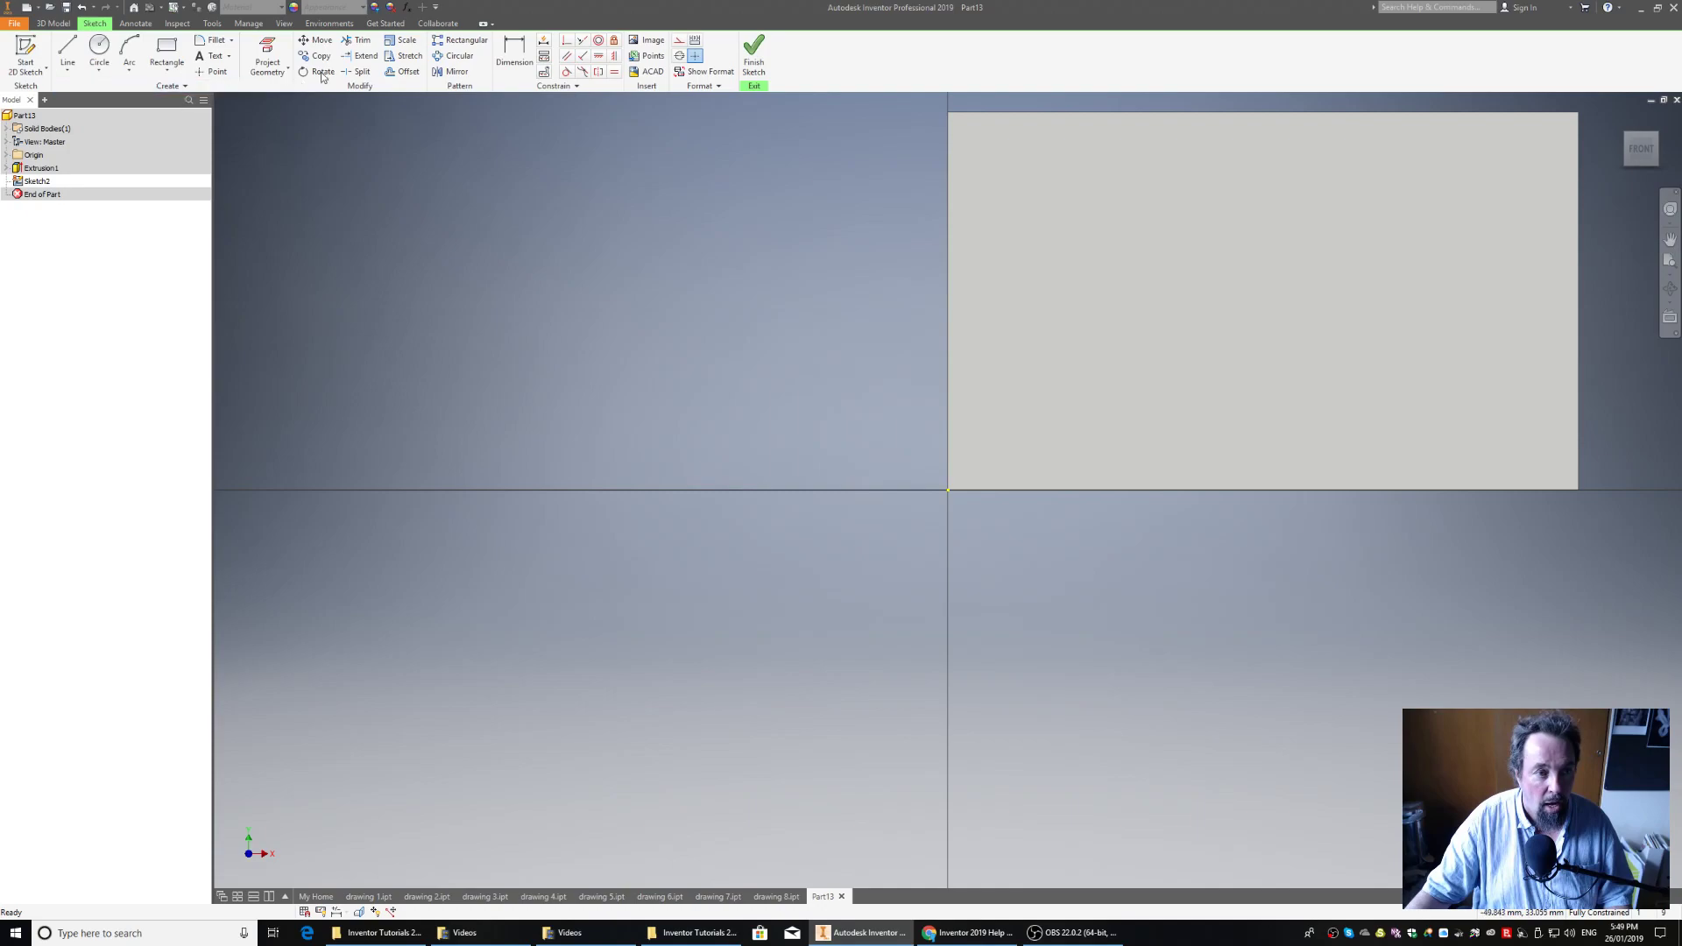
click(269, 49)
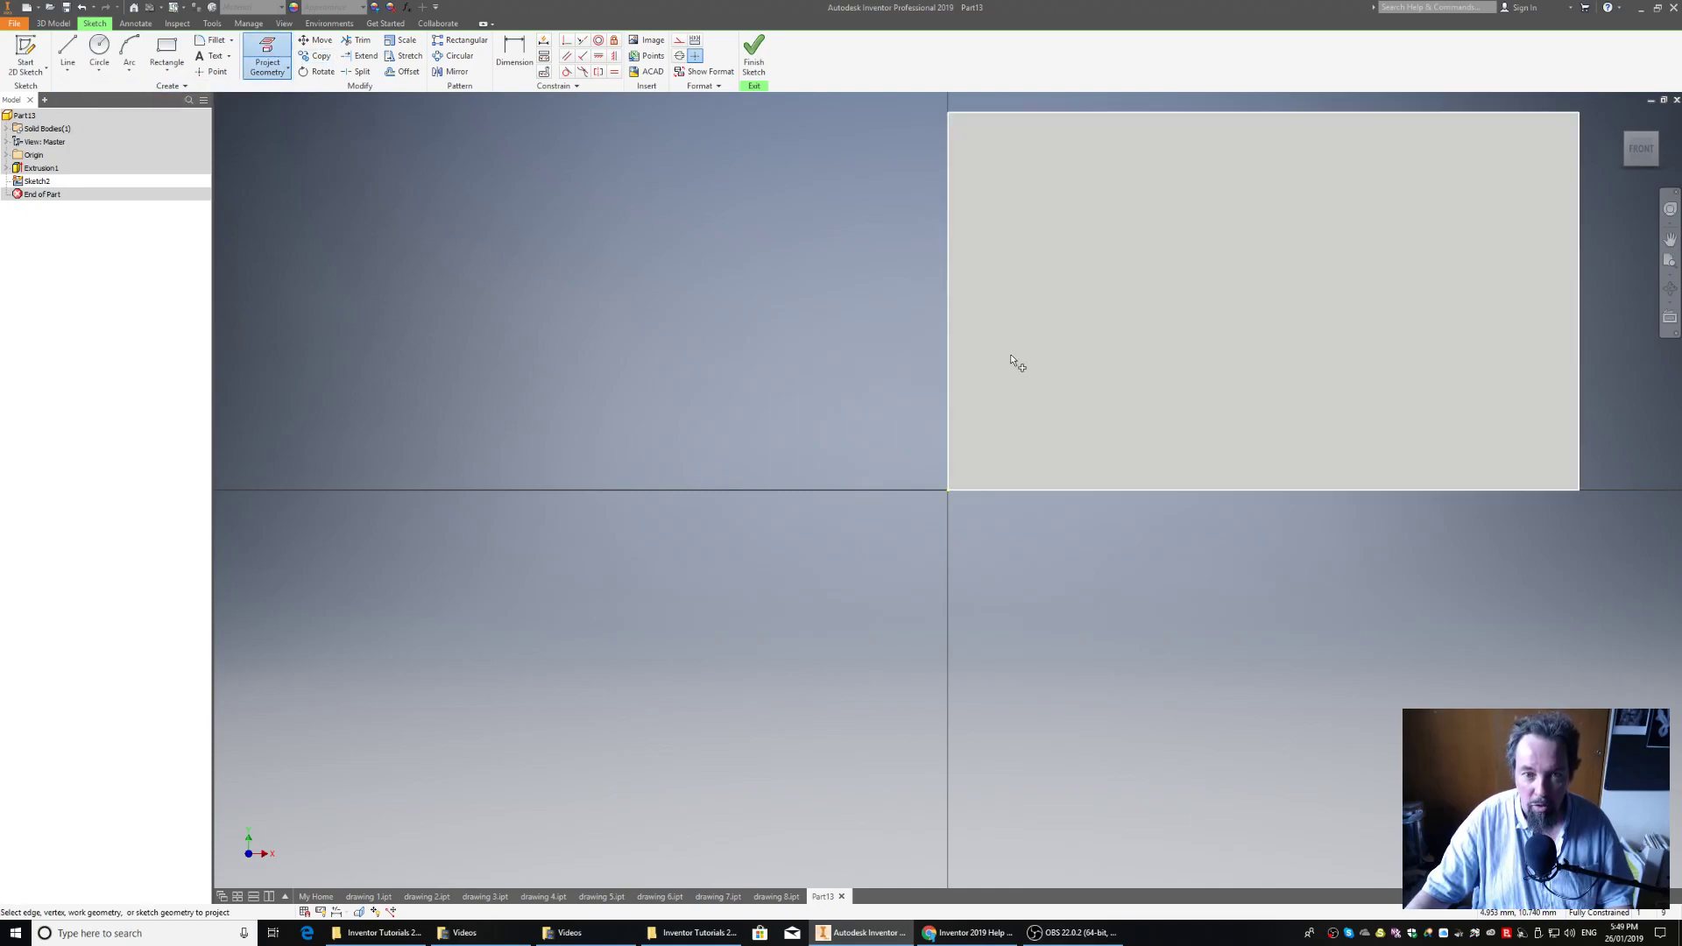
click(1024, 227)
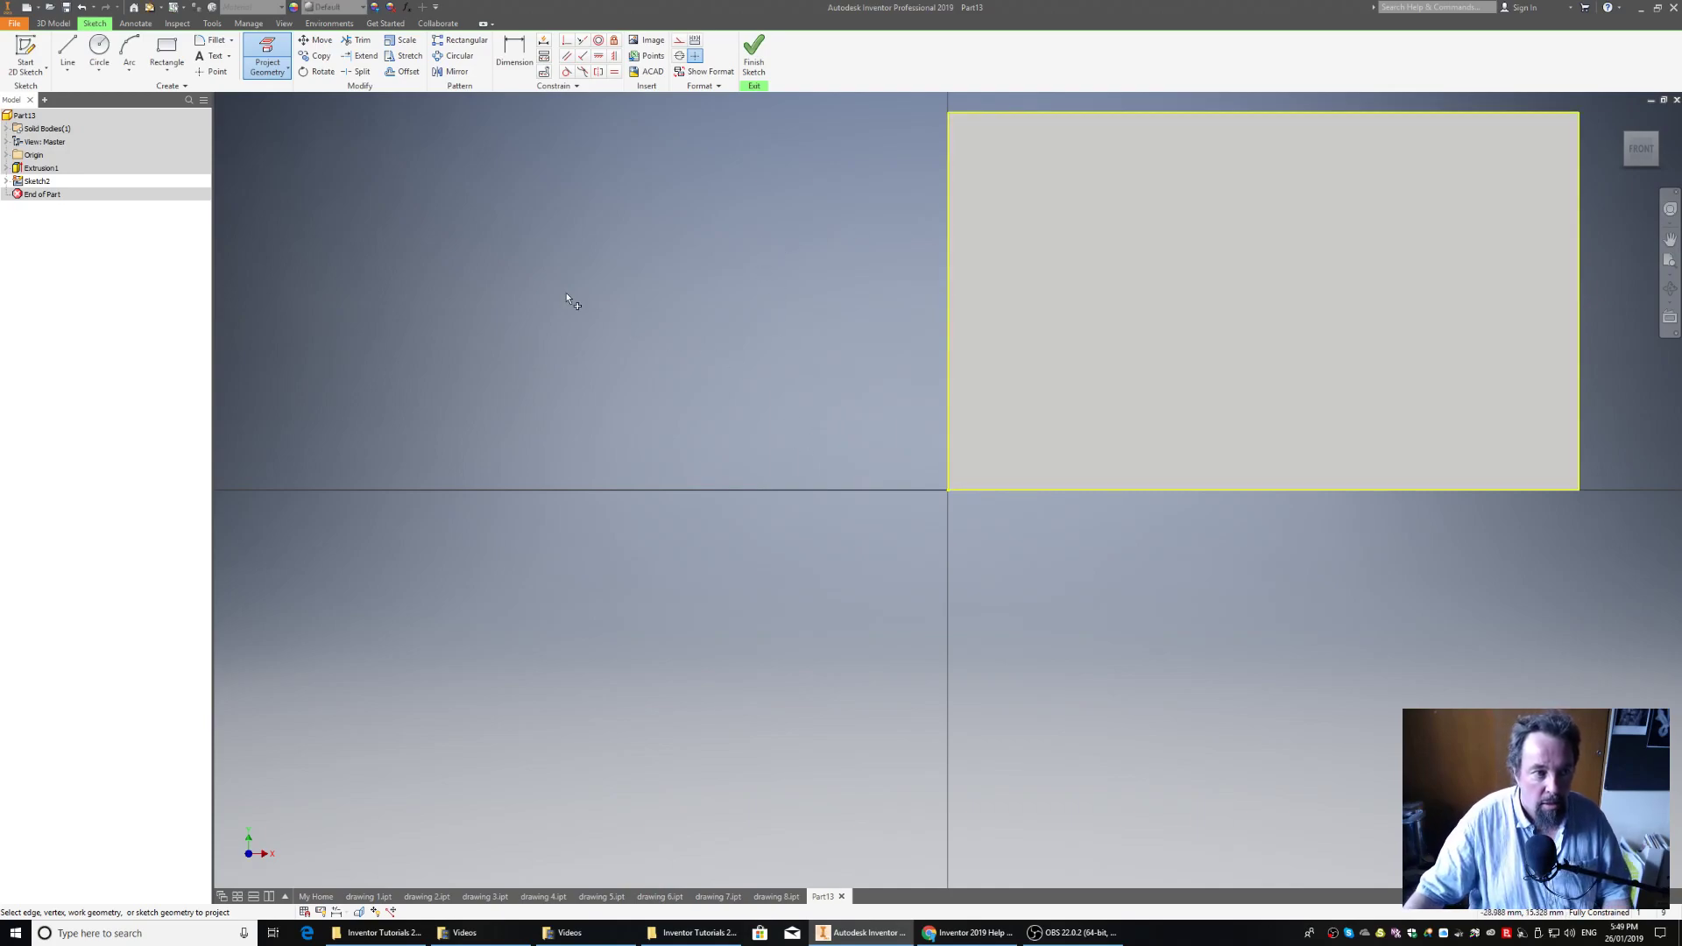
Step: Draw a rectangle 20 mm wide and 10 mm high inward from the right edge of the front face
click(167, 49)
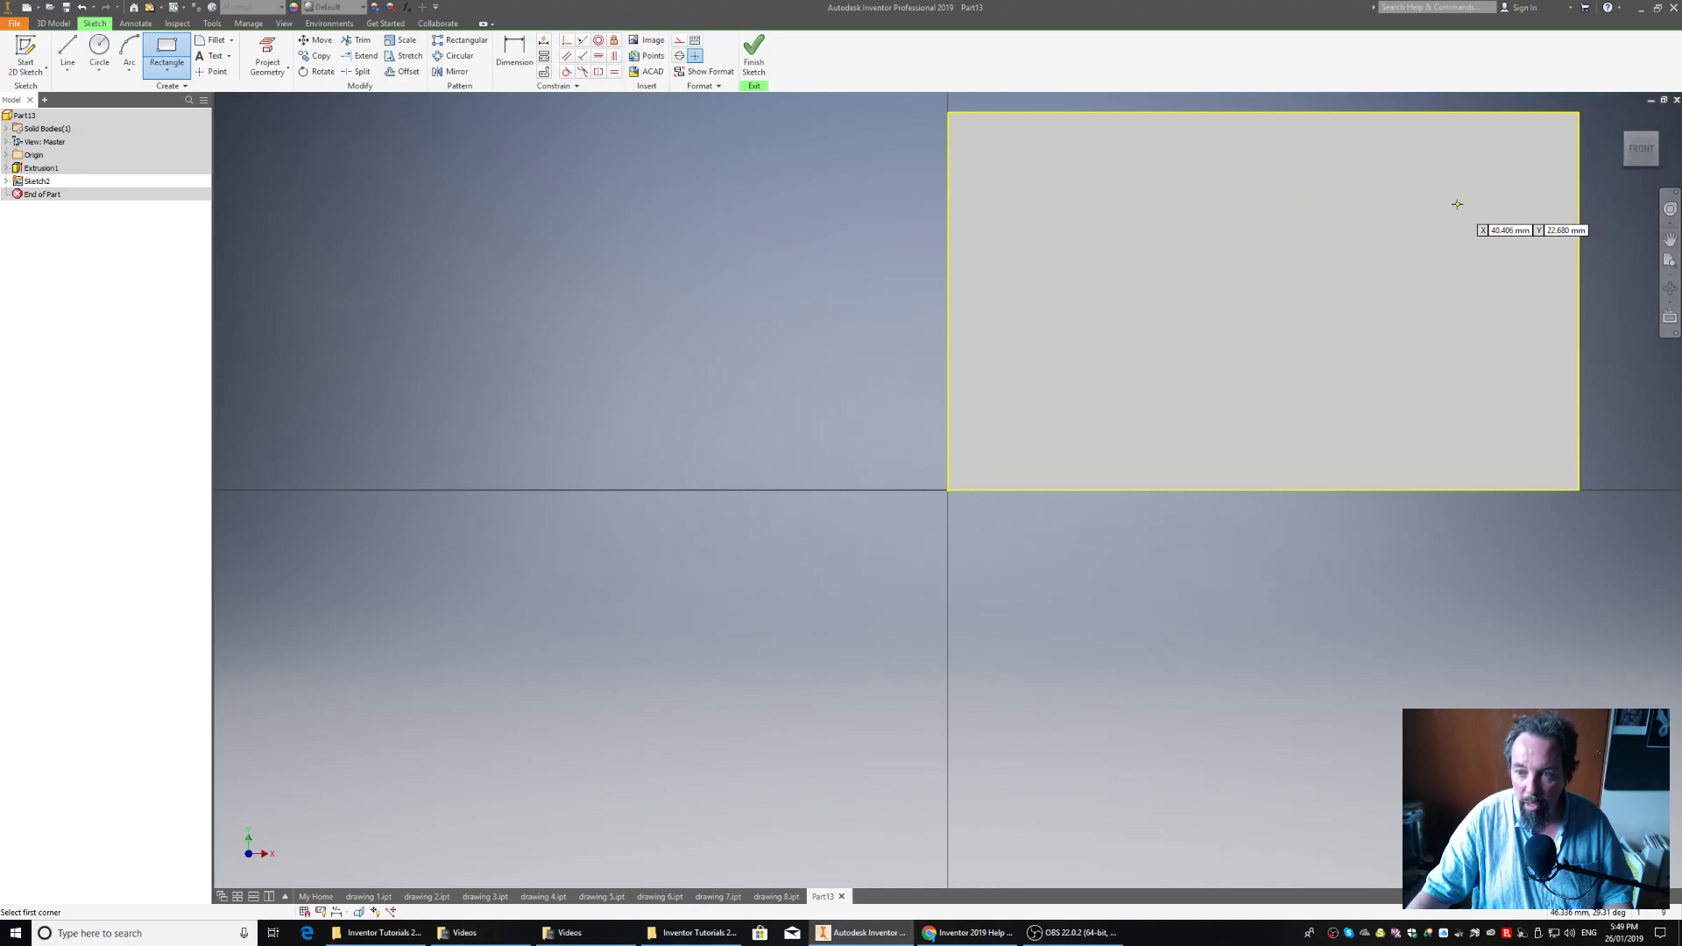
click(1577, 210)
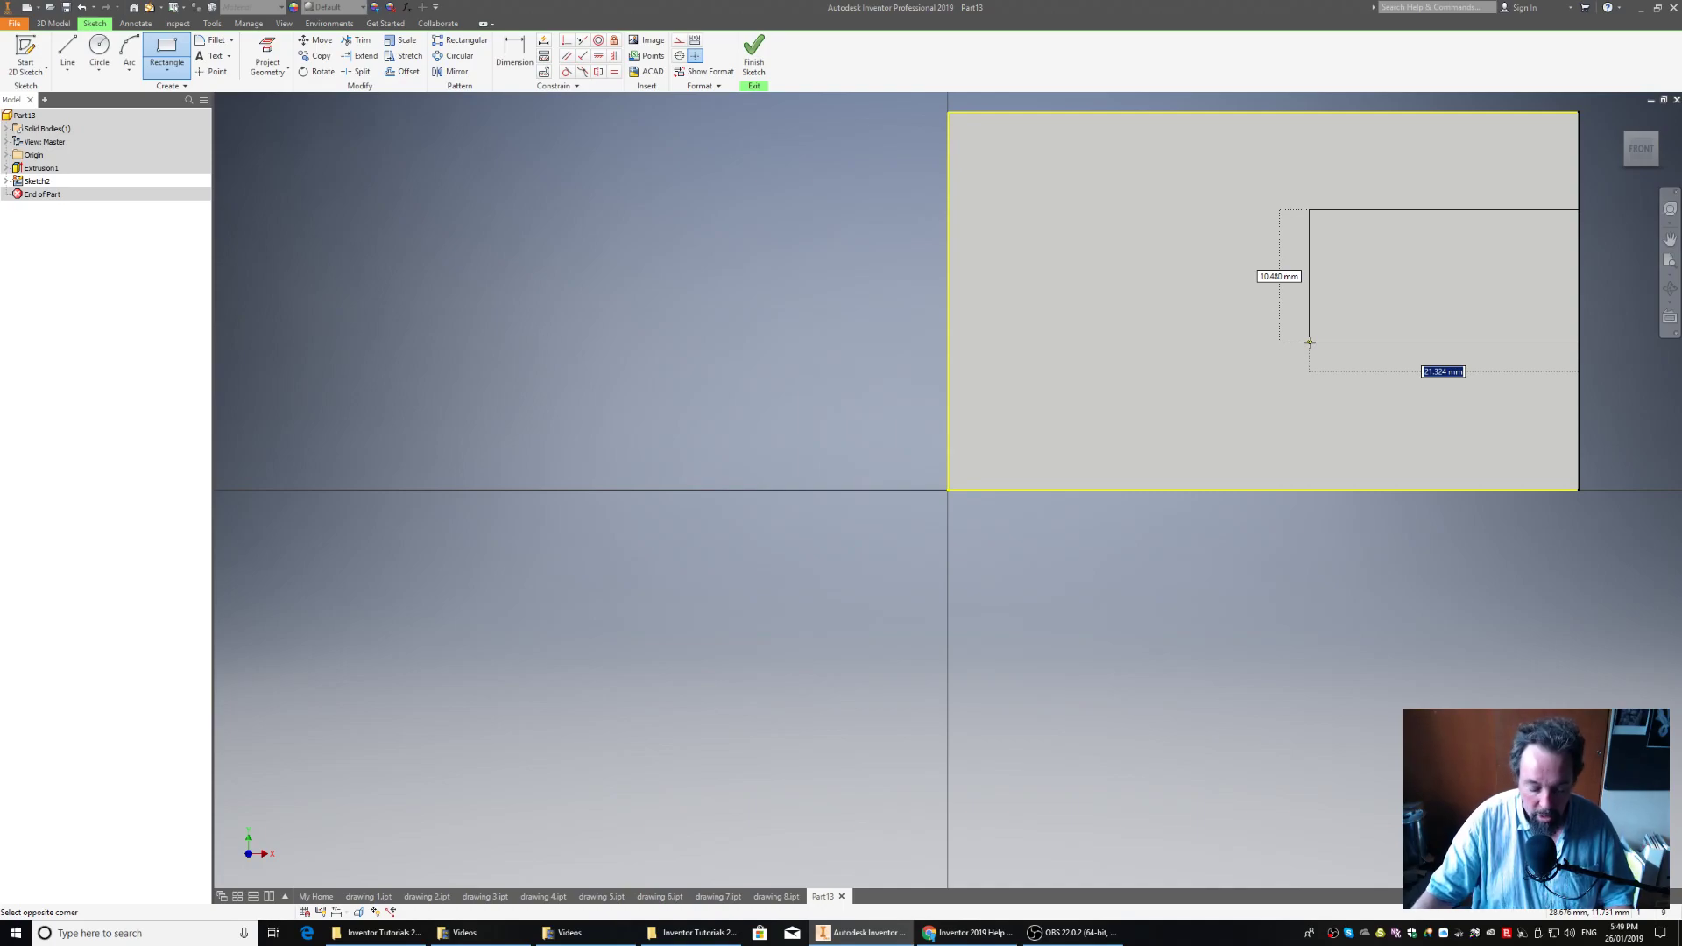
text(20)
key(Tab)
text(10)
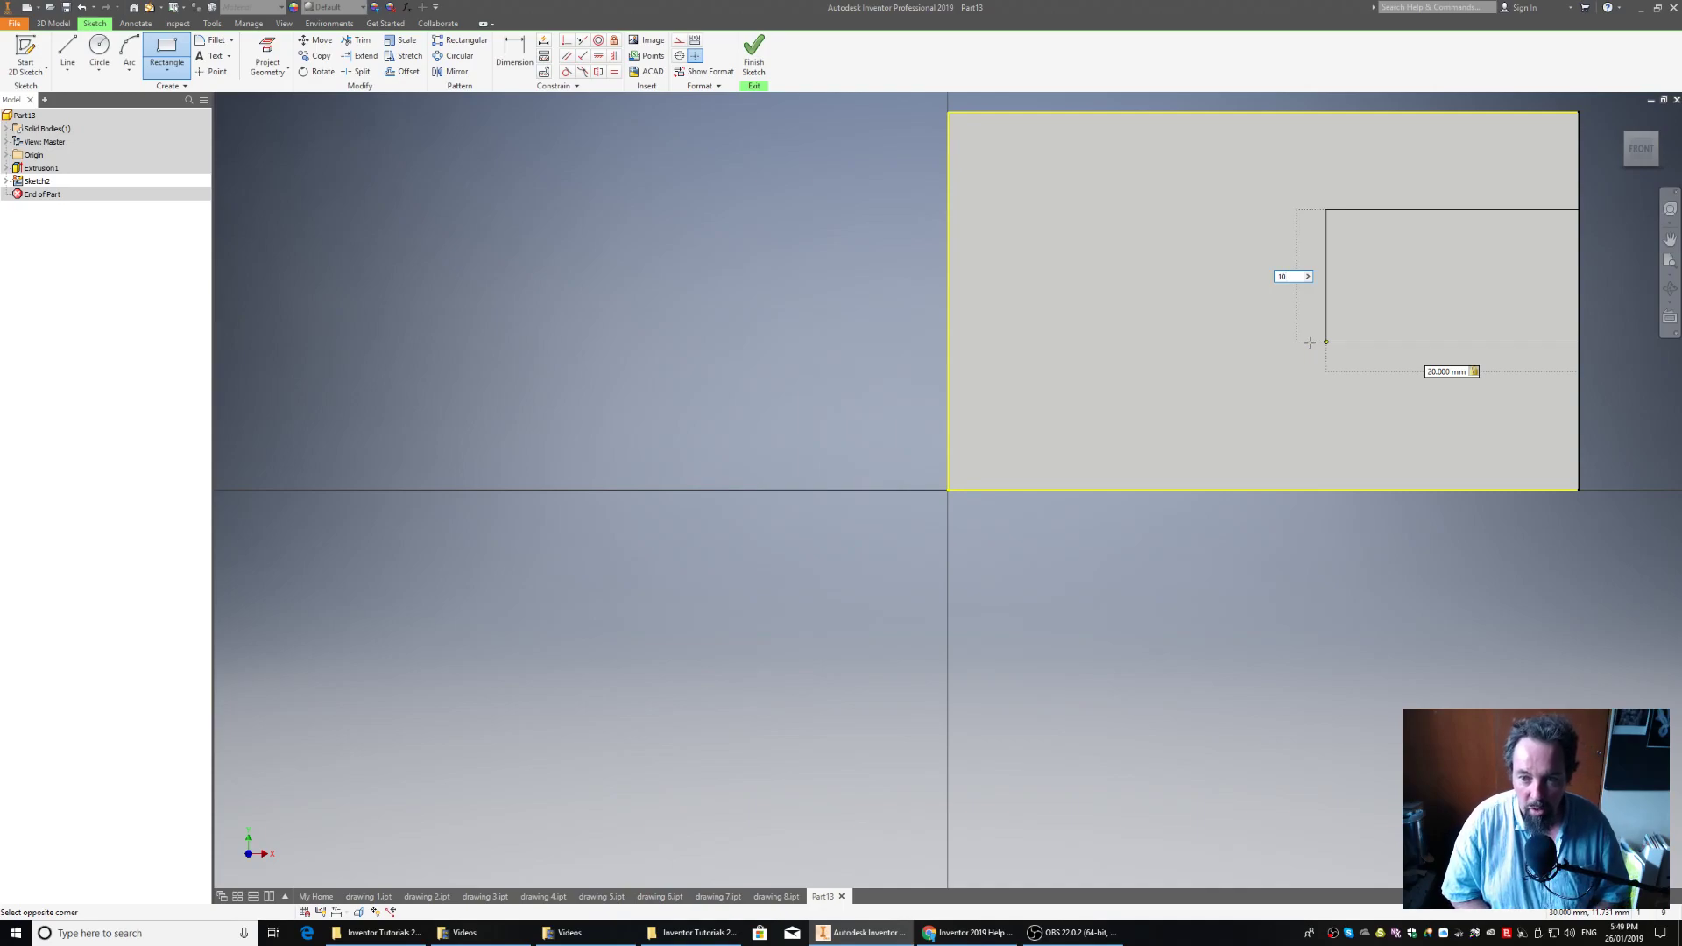
key(Return)
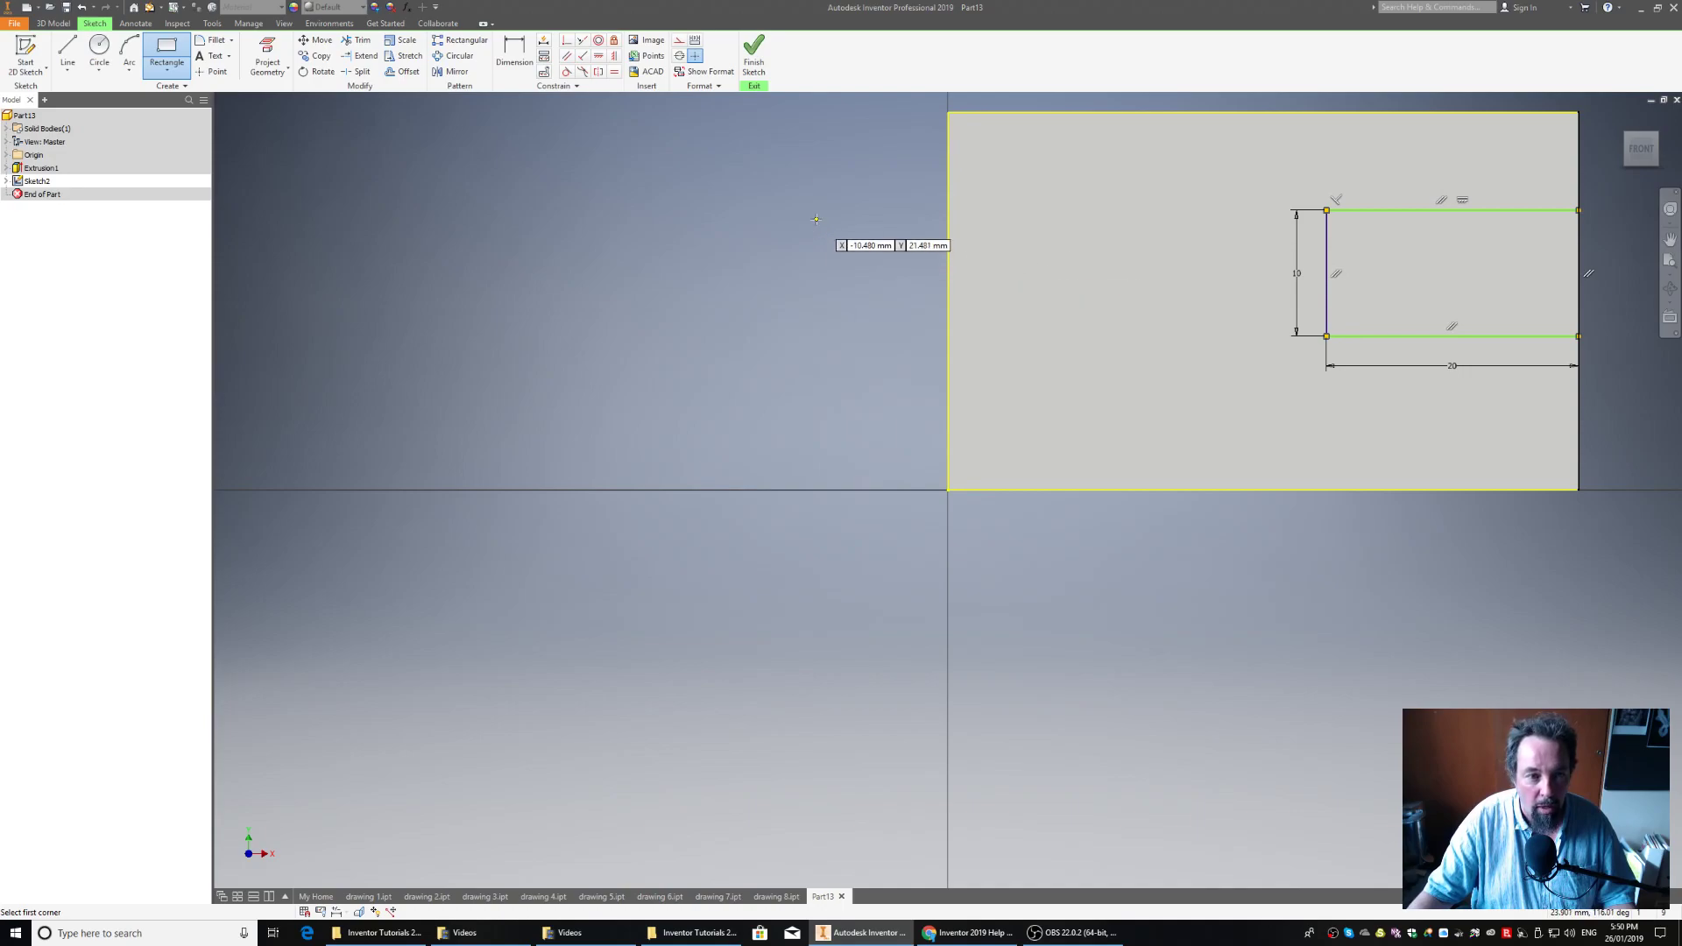
right_click(760, 221)
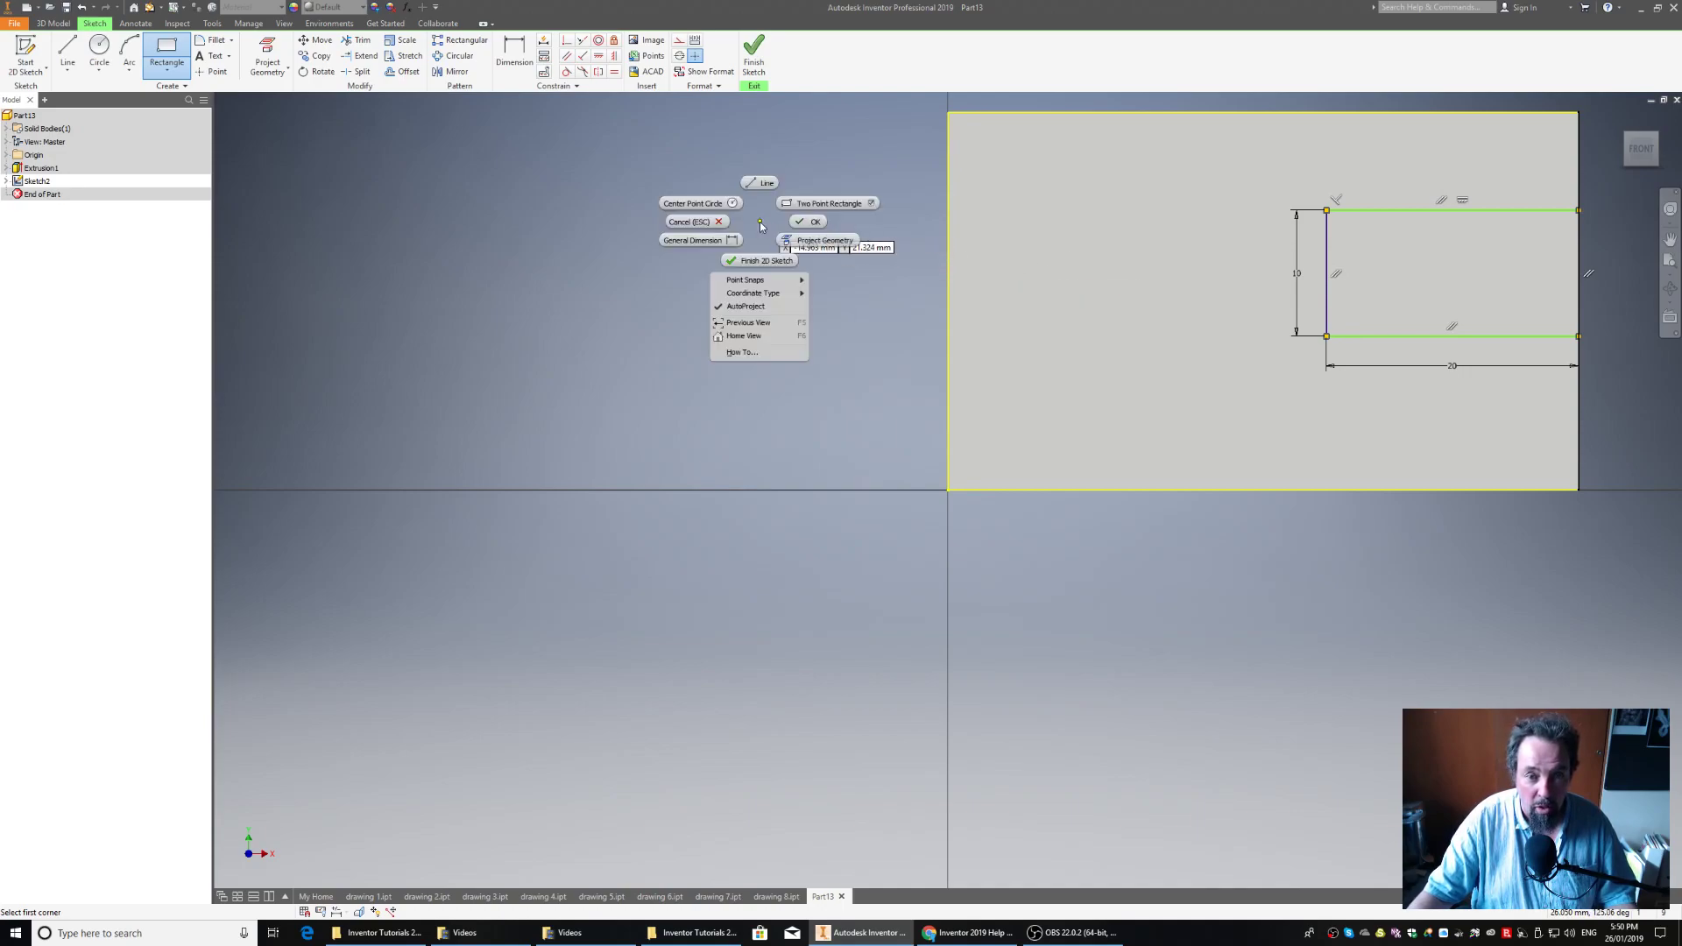
click(807, 224)
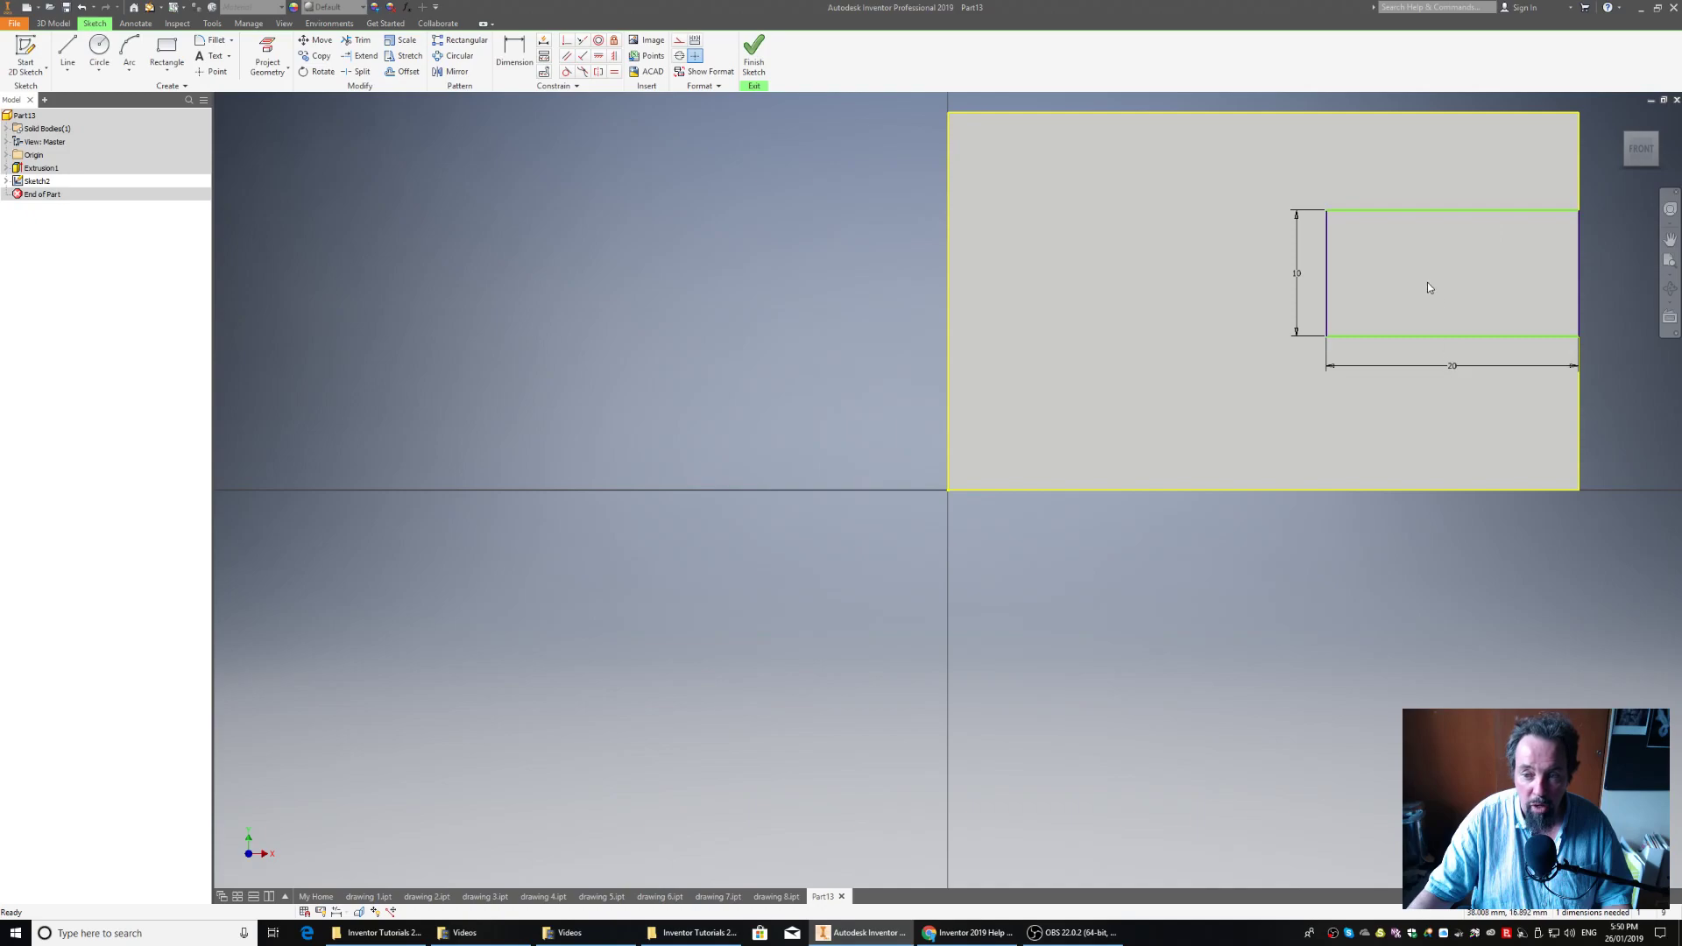
Step: Dimension the small rectangle's lower edge 10 mm above the block's bottom edge and finish the sketch
click(522, 55)
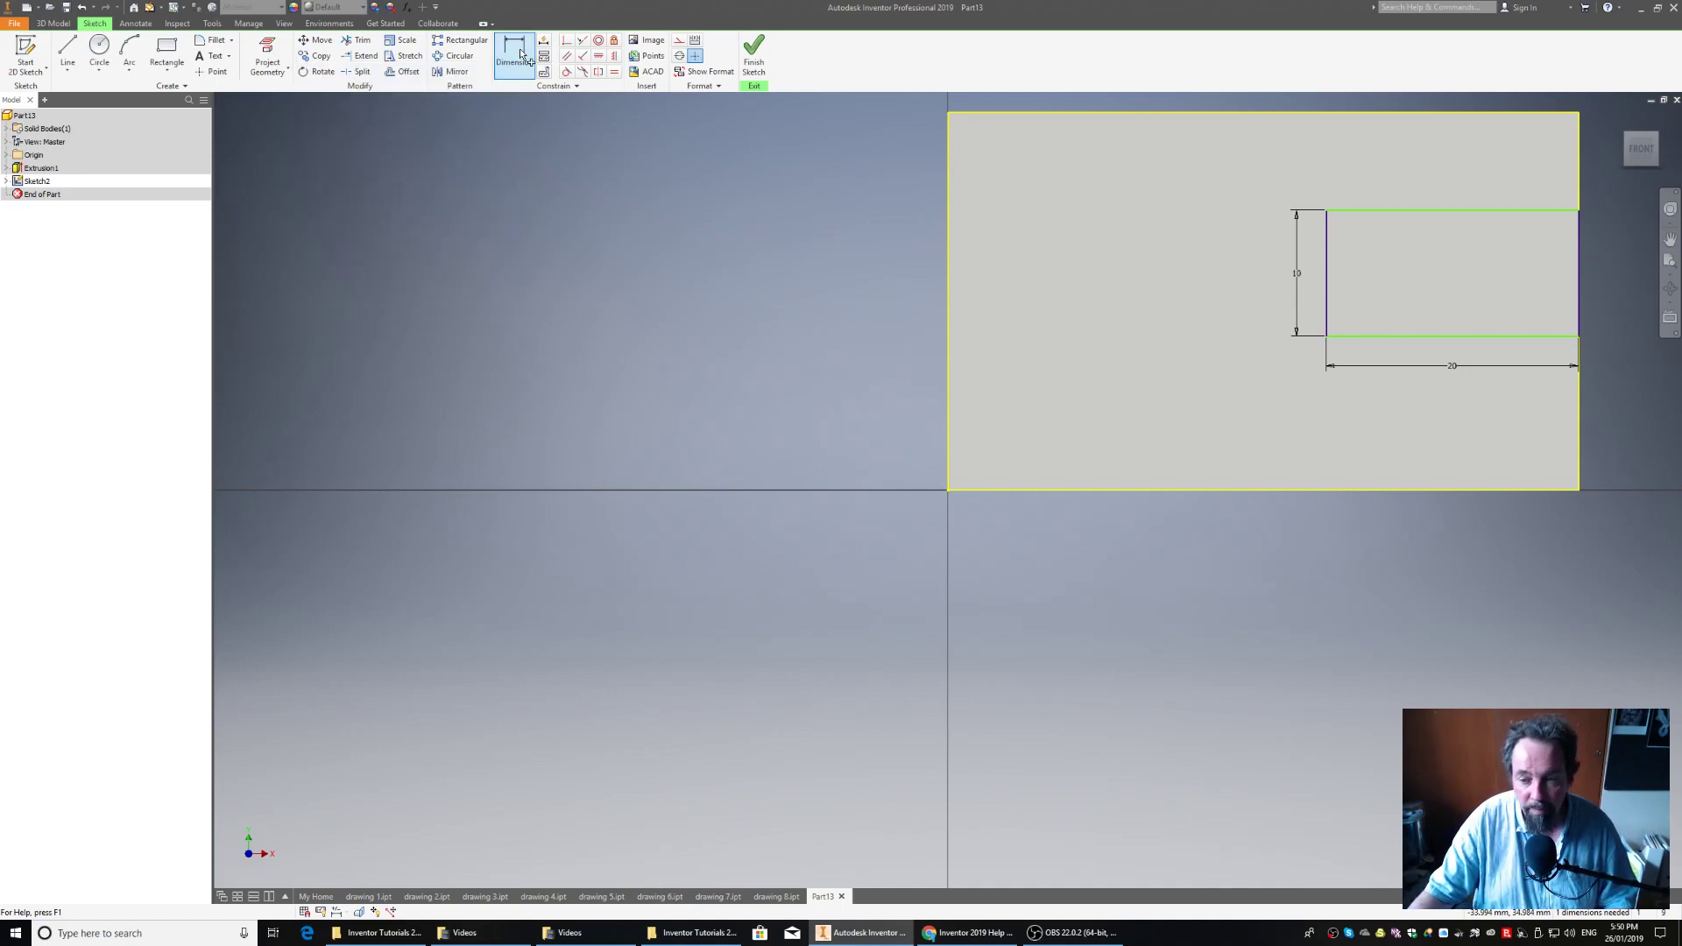
click(1356, 370)
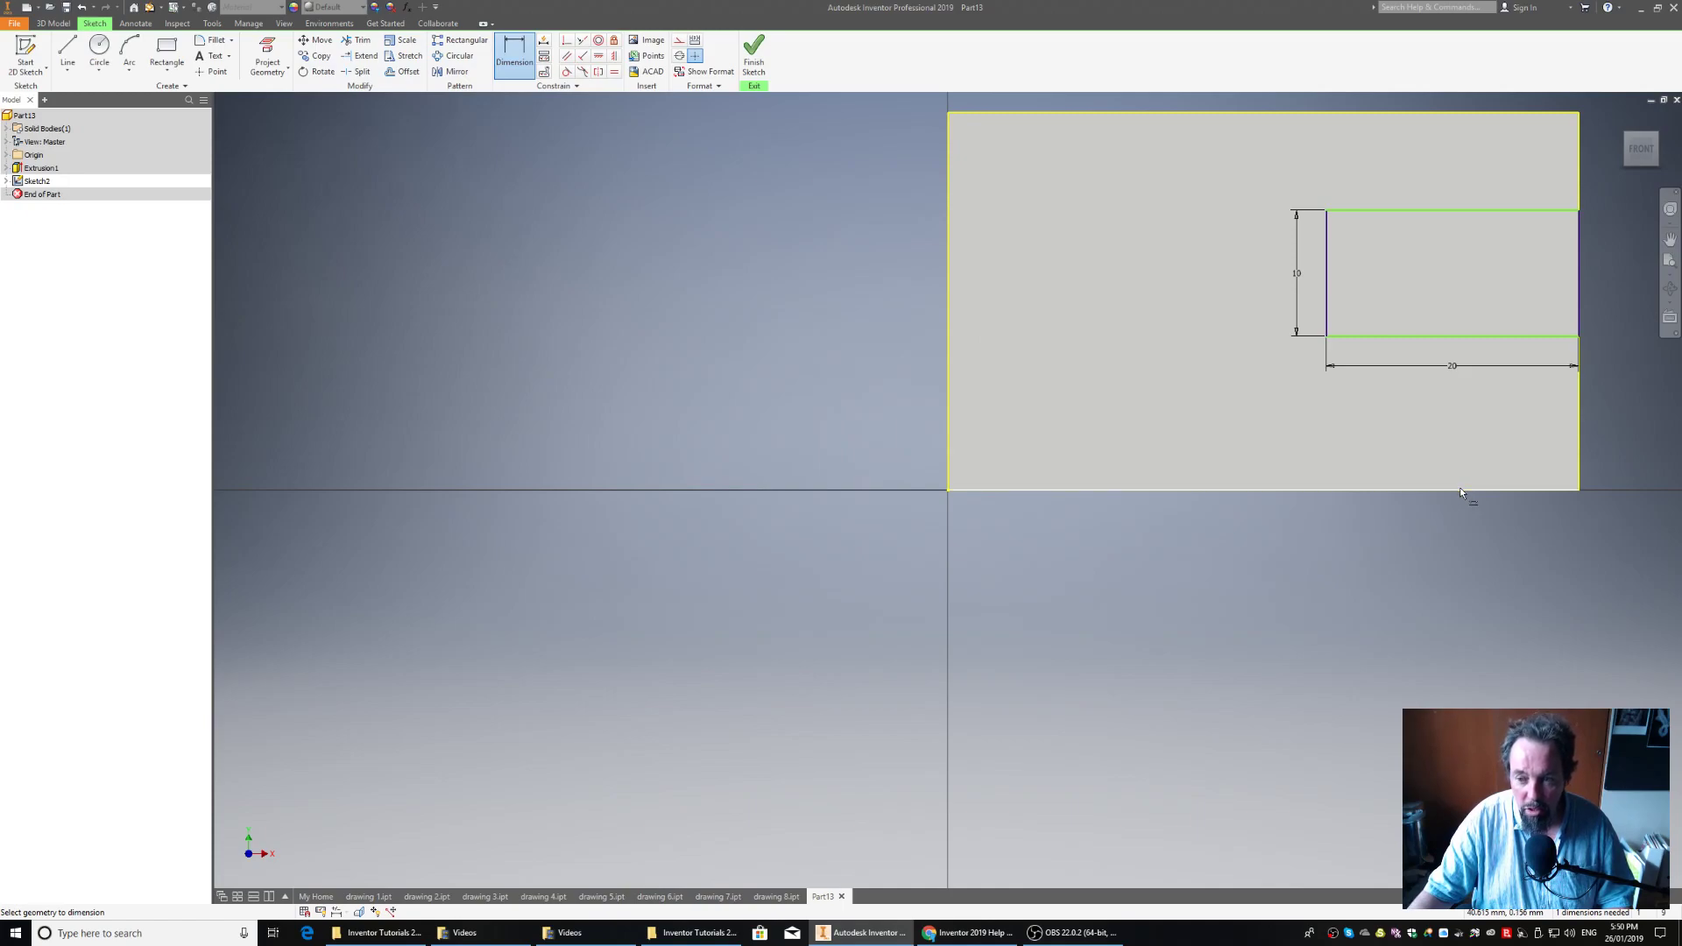
click(1460, 489)
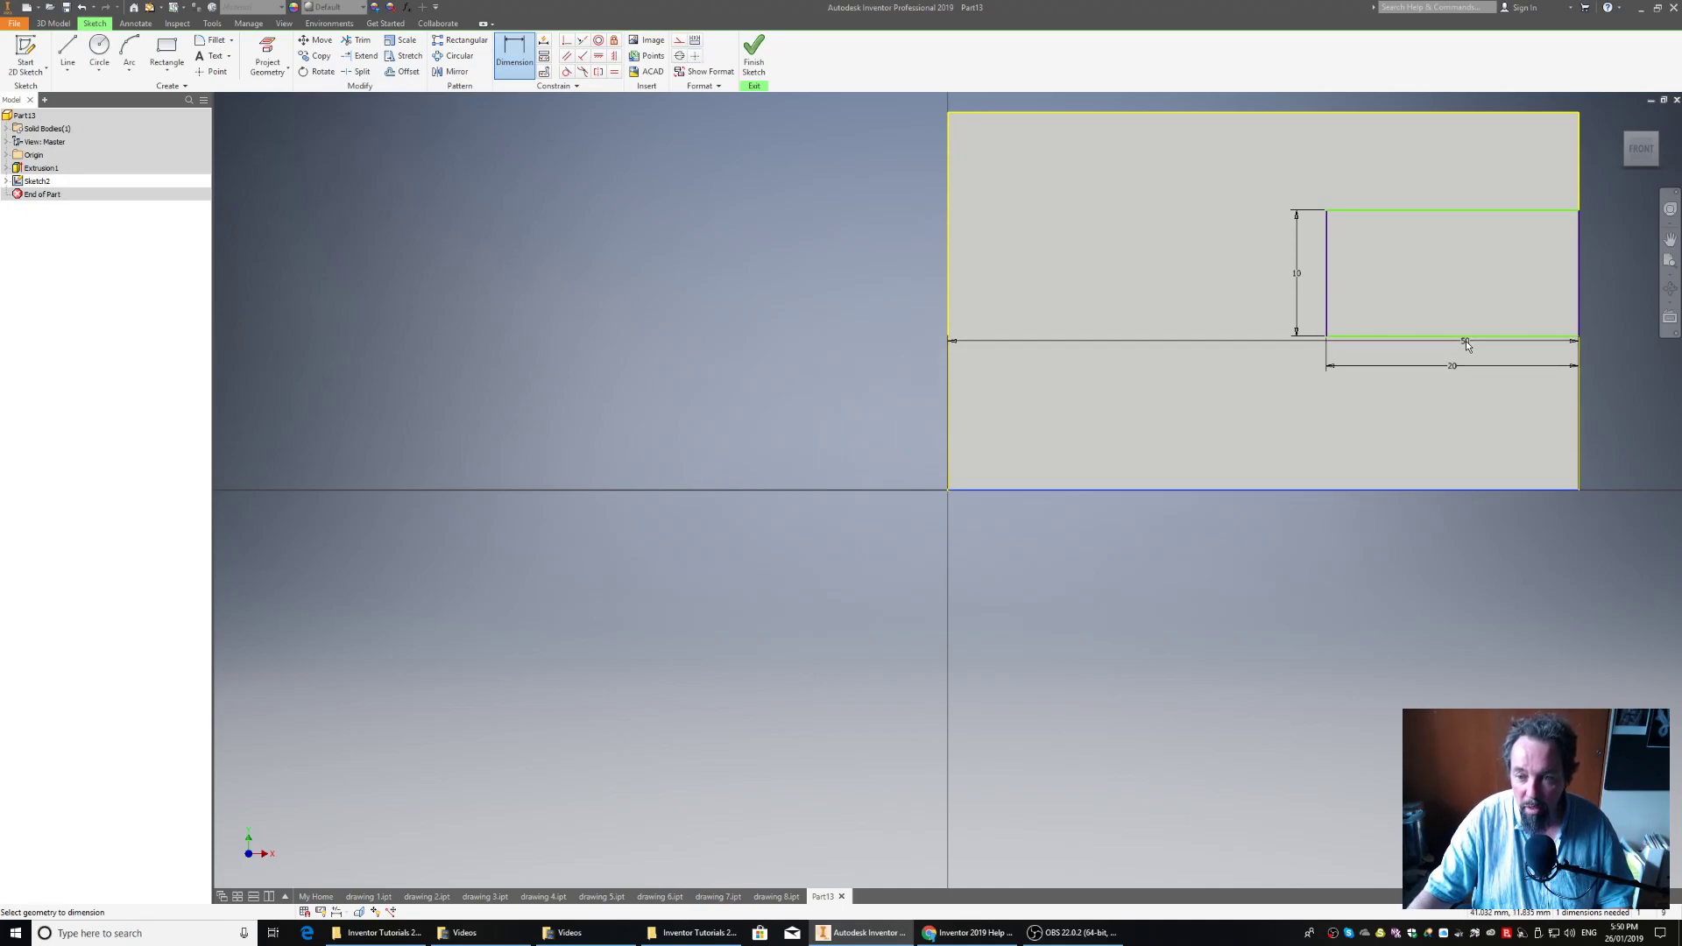
click(1465, 337)
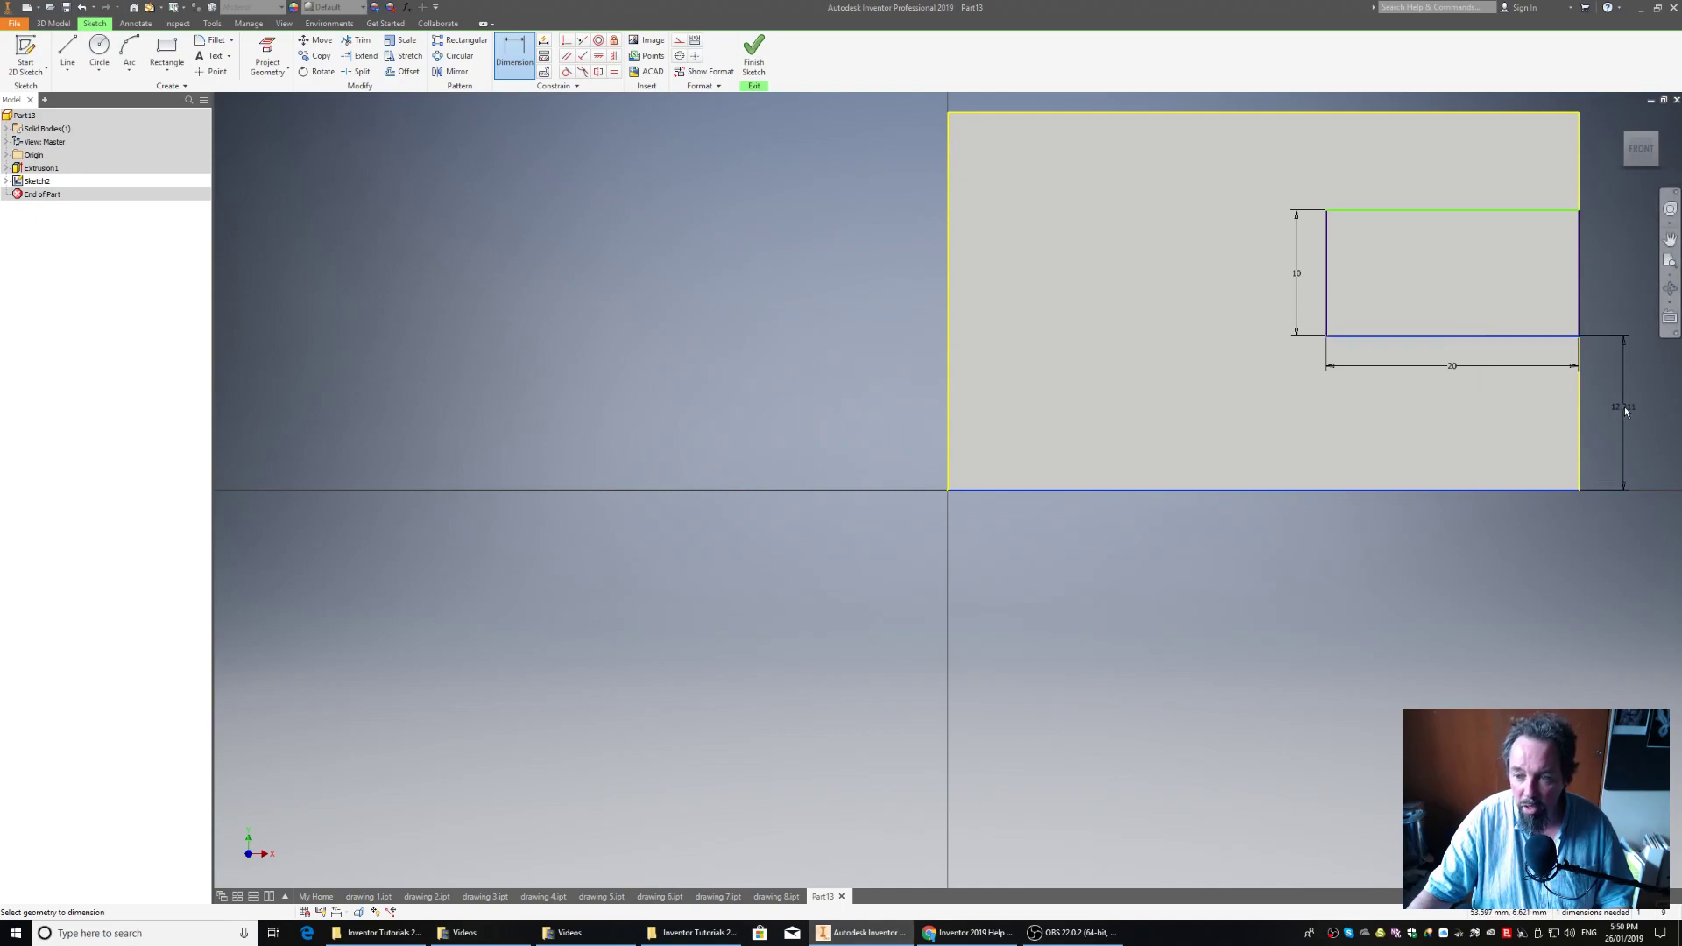
click(1629, 407)
text(10)
key(Return)
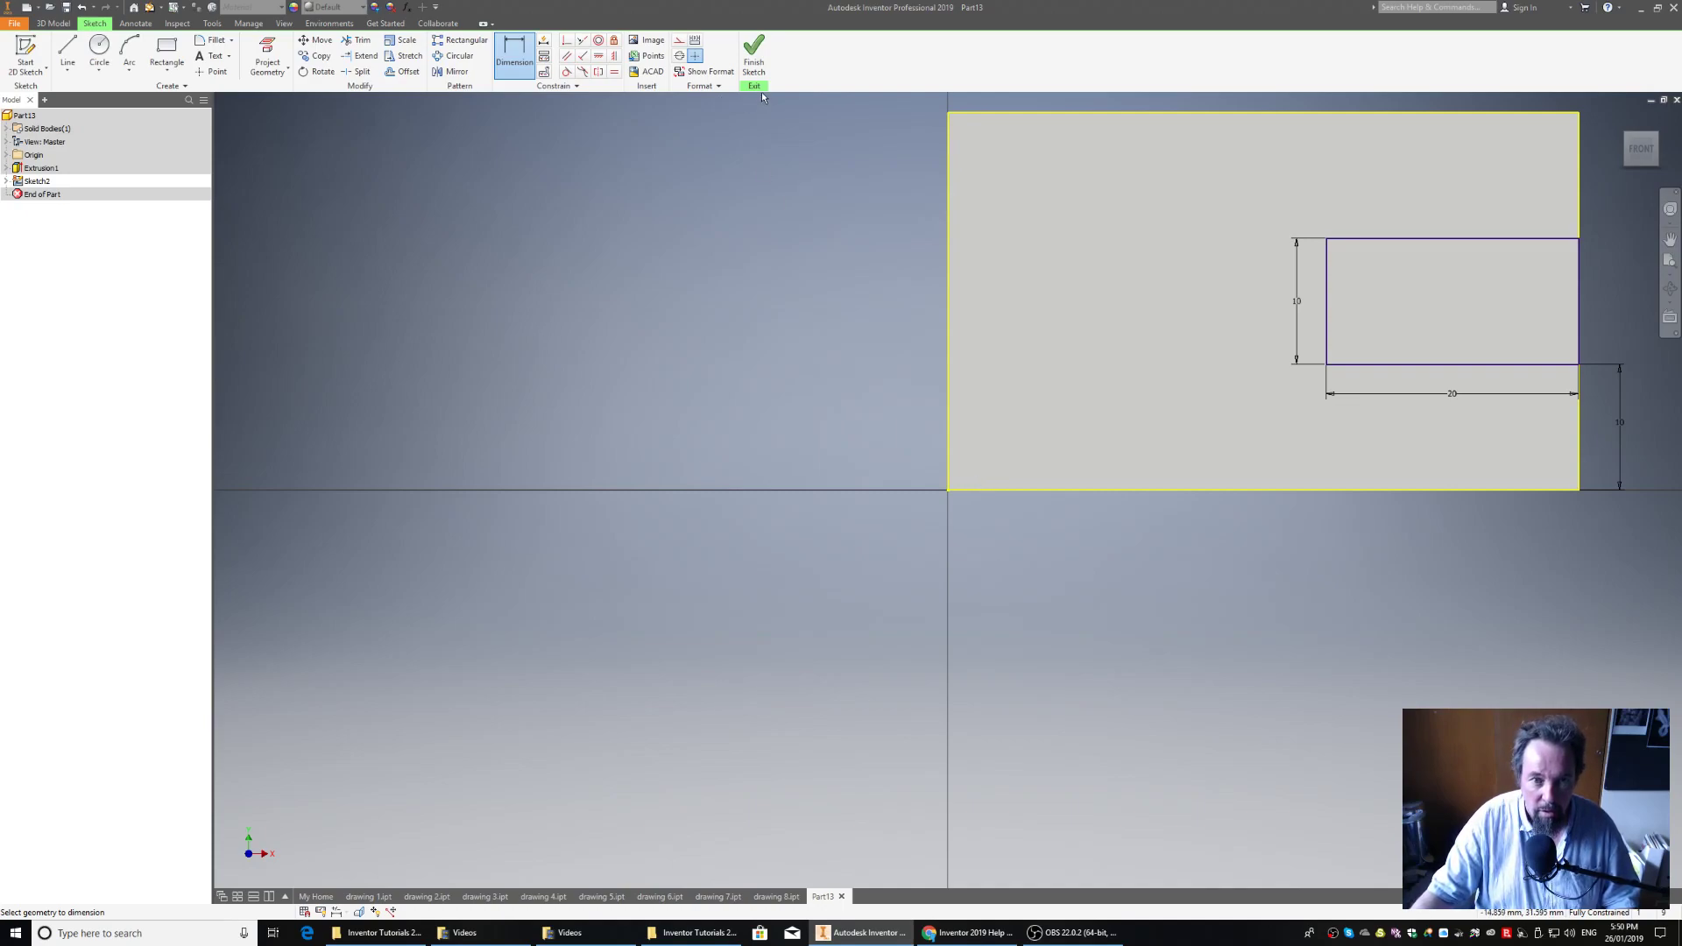
click(753, 66)
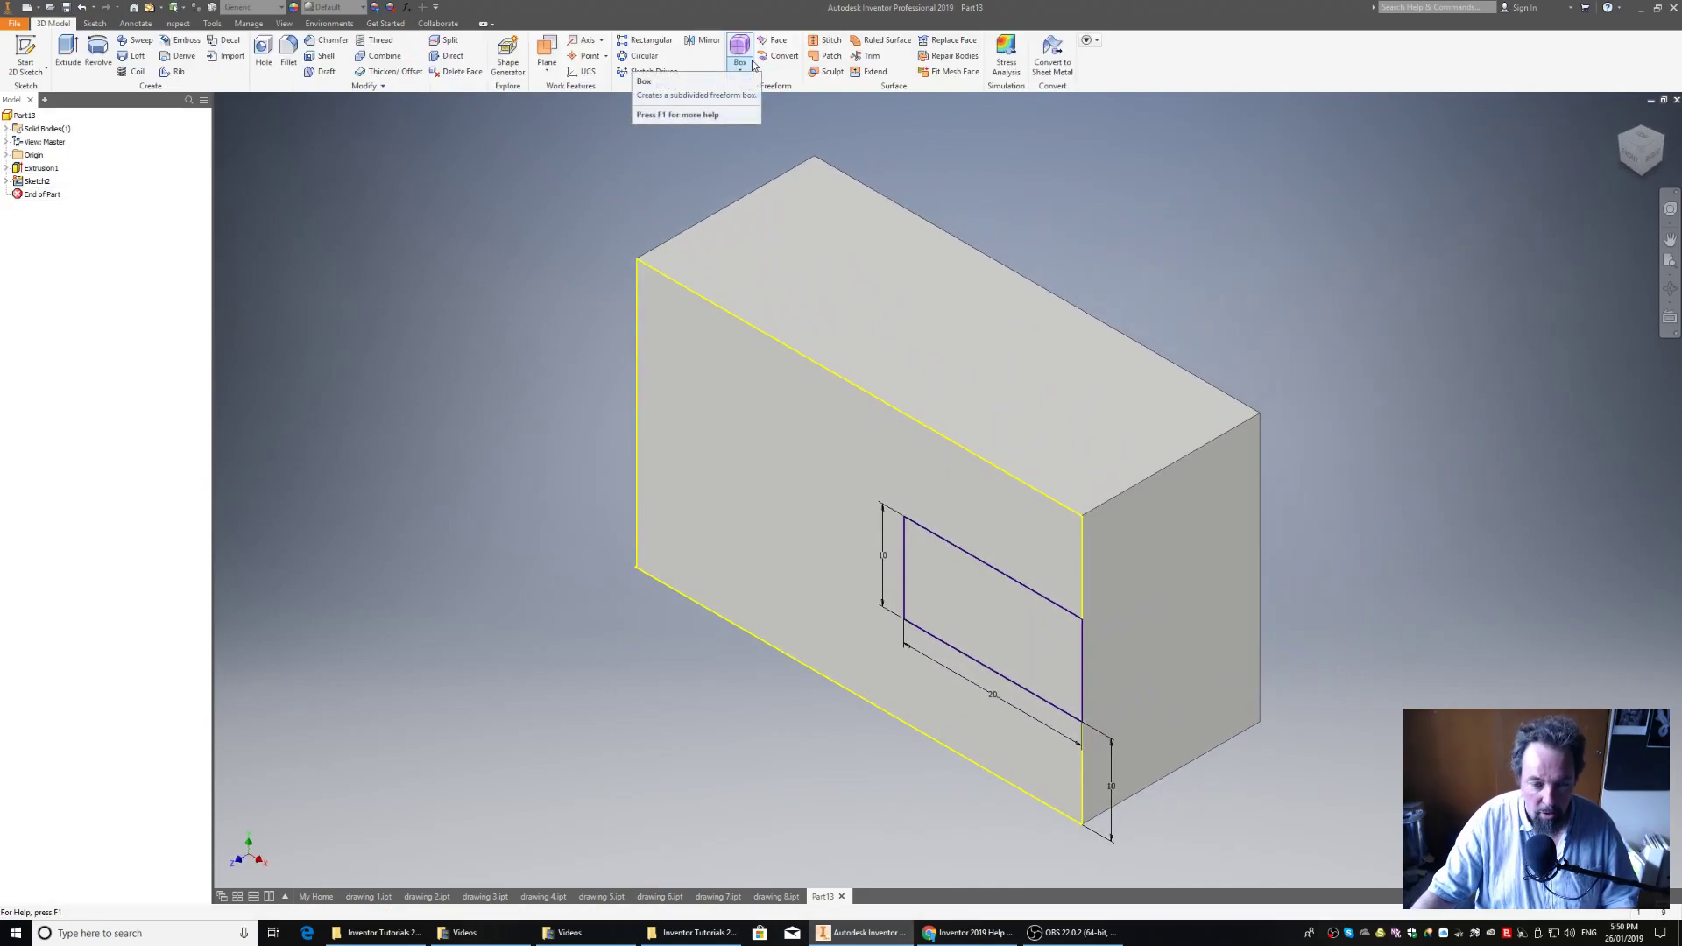
Step: Cut the small rectangle through the whole block using Extrude with the extent All
click(72, 50)
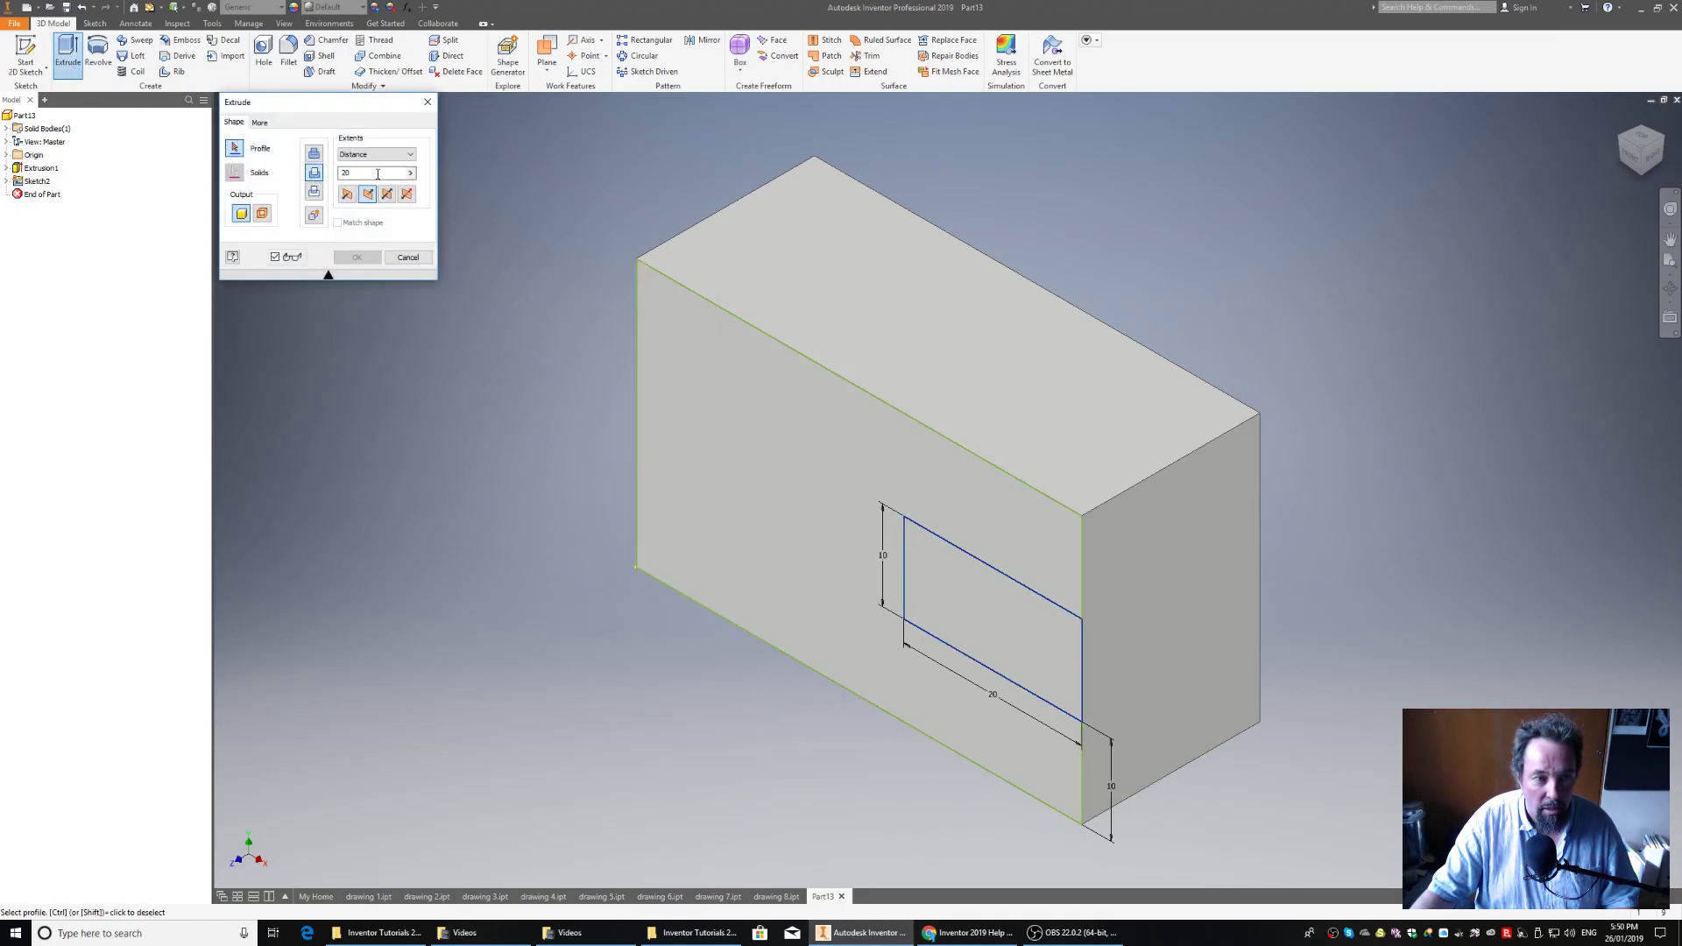
click(411, 155)
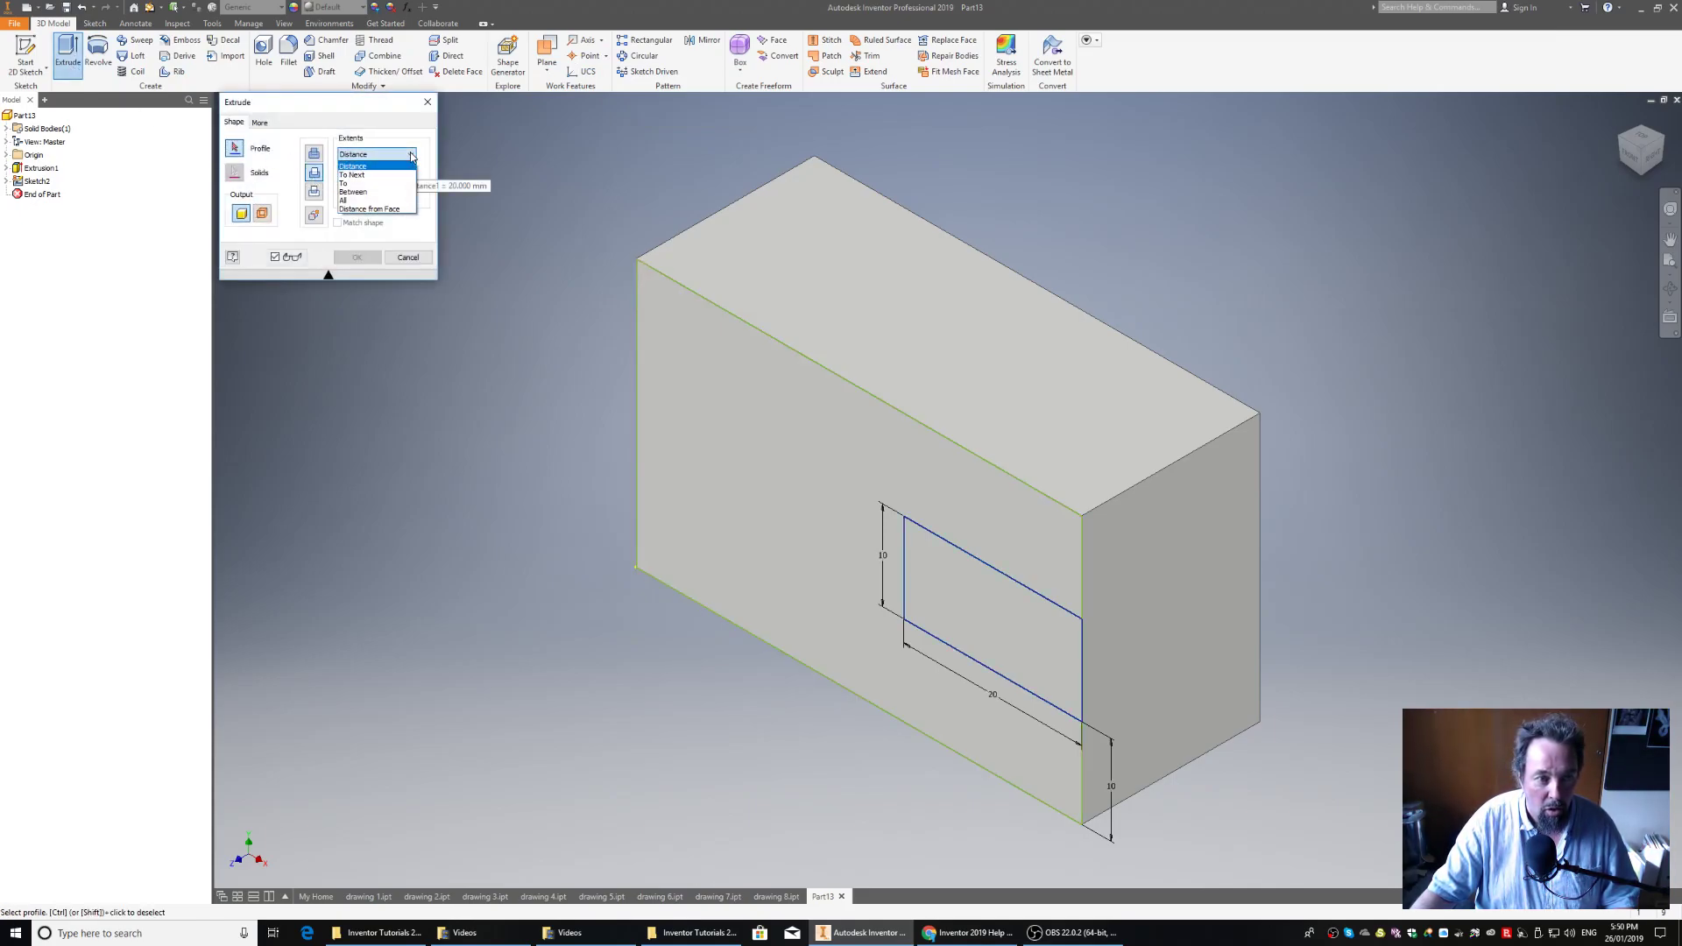
click(386, 201)
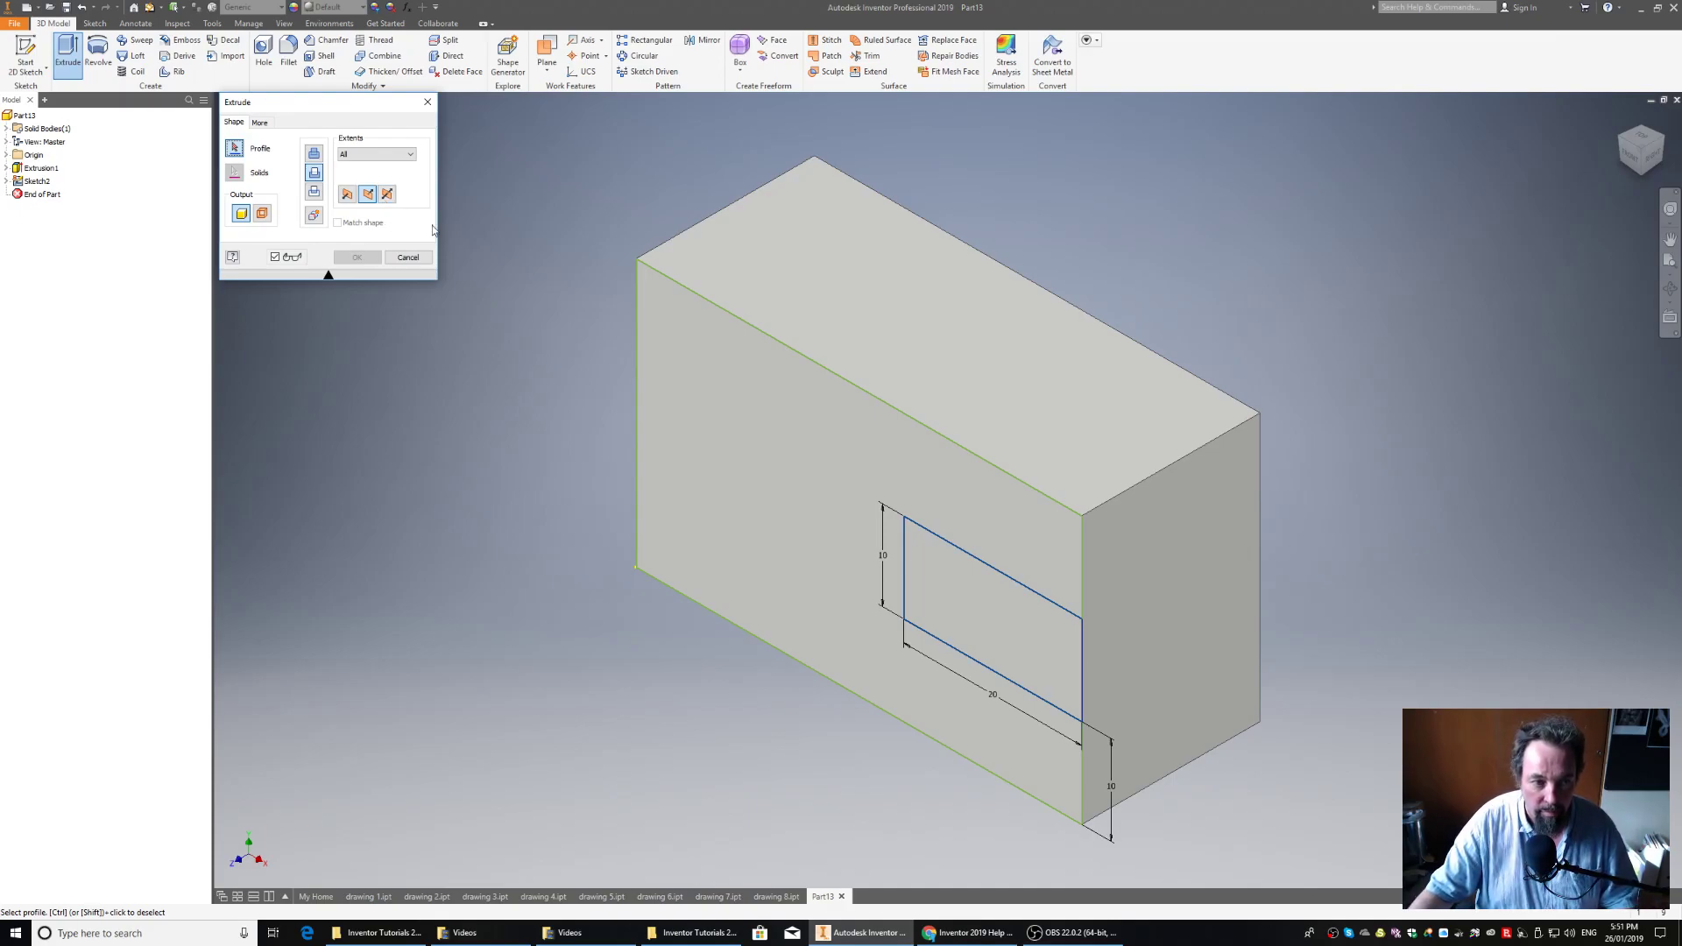
click(959, 602)
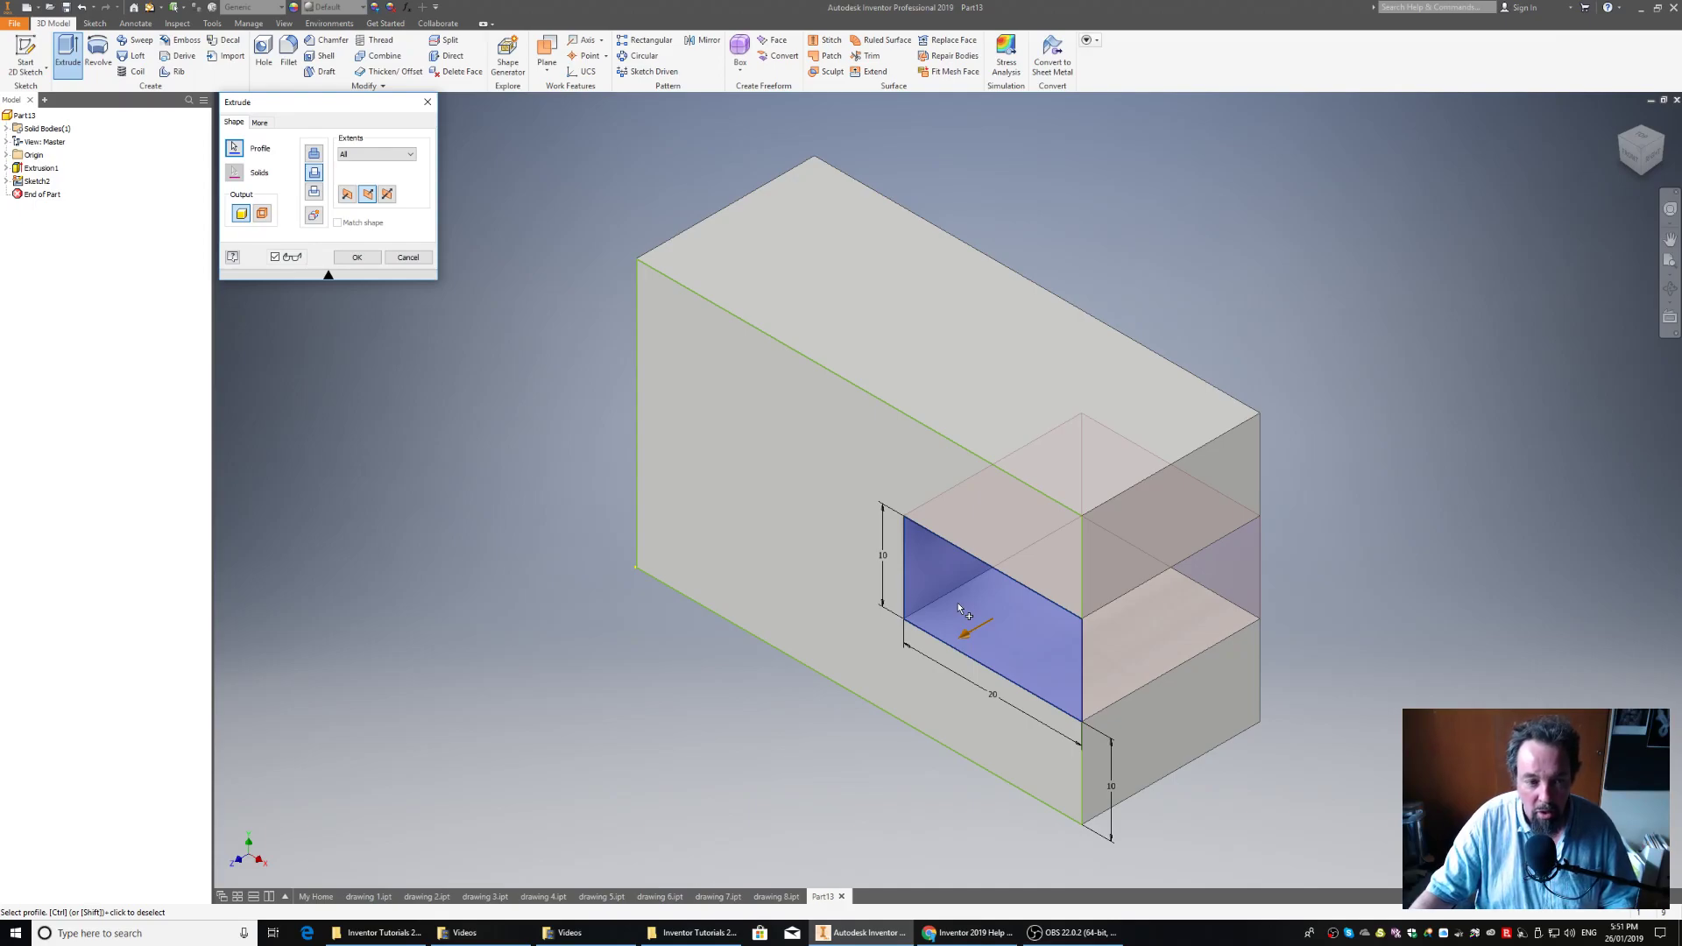
click(357, 257)
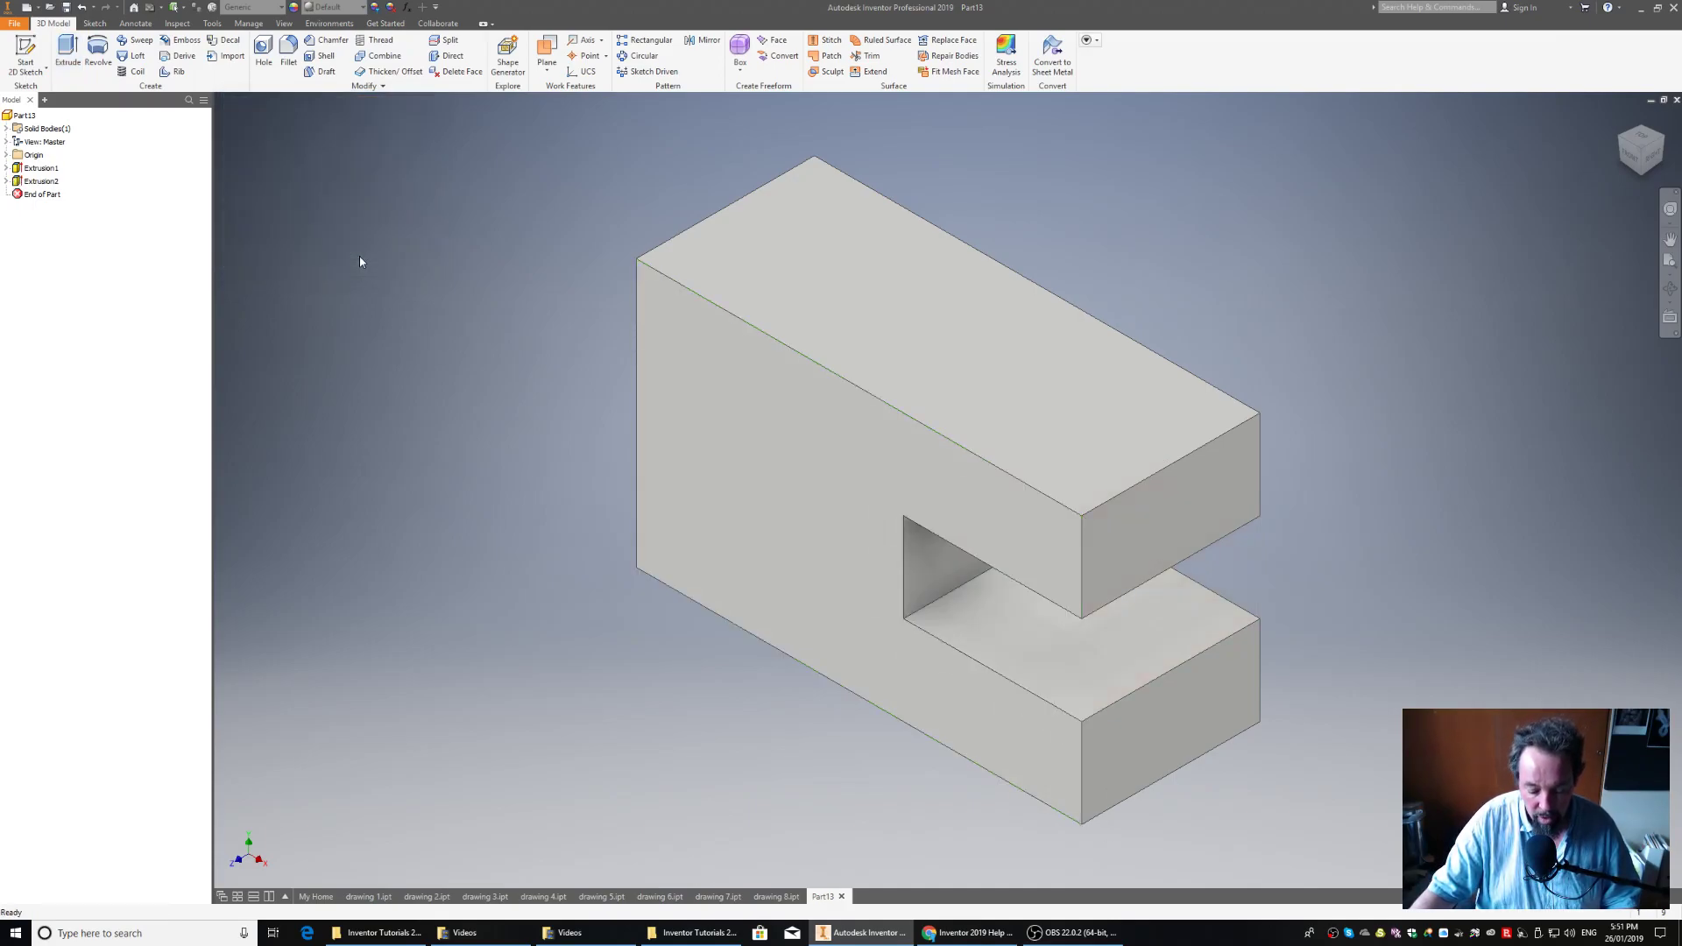
click(1652, 164)
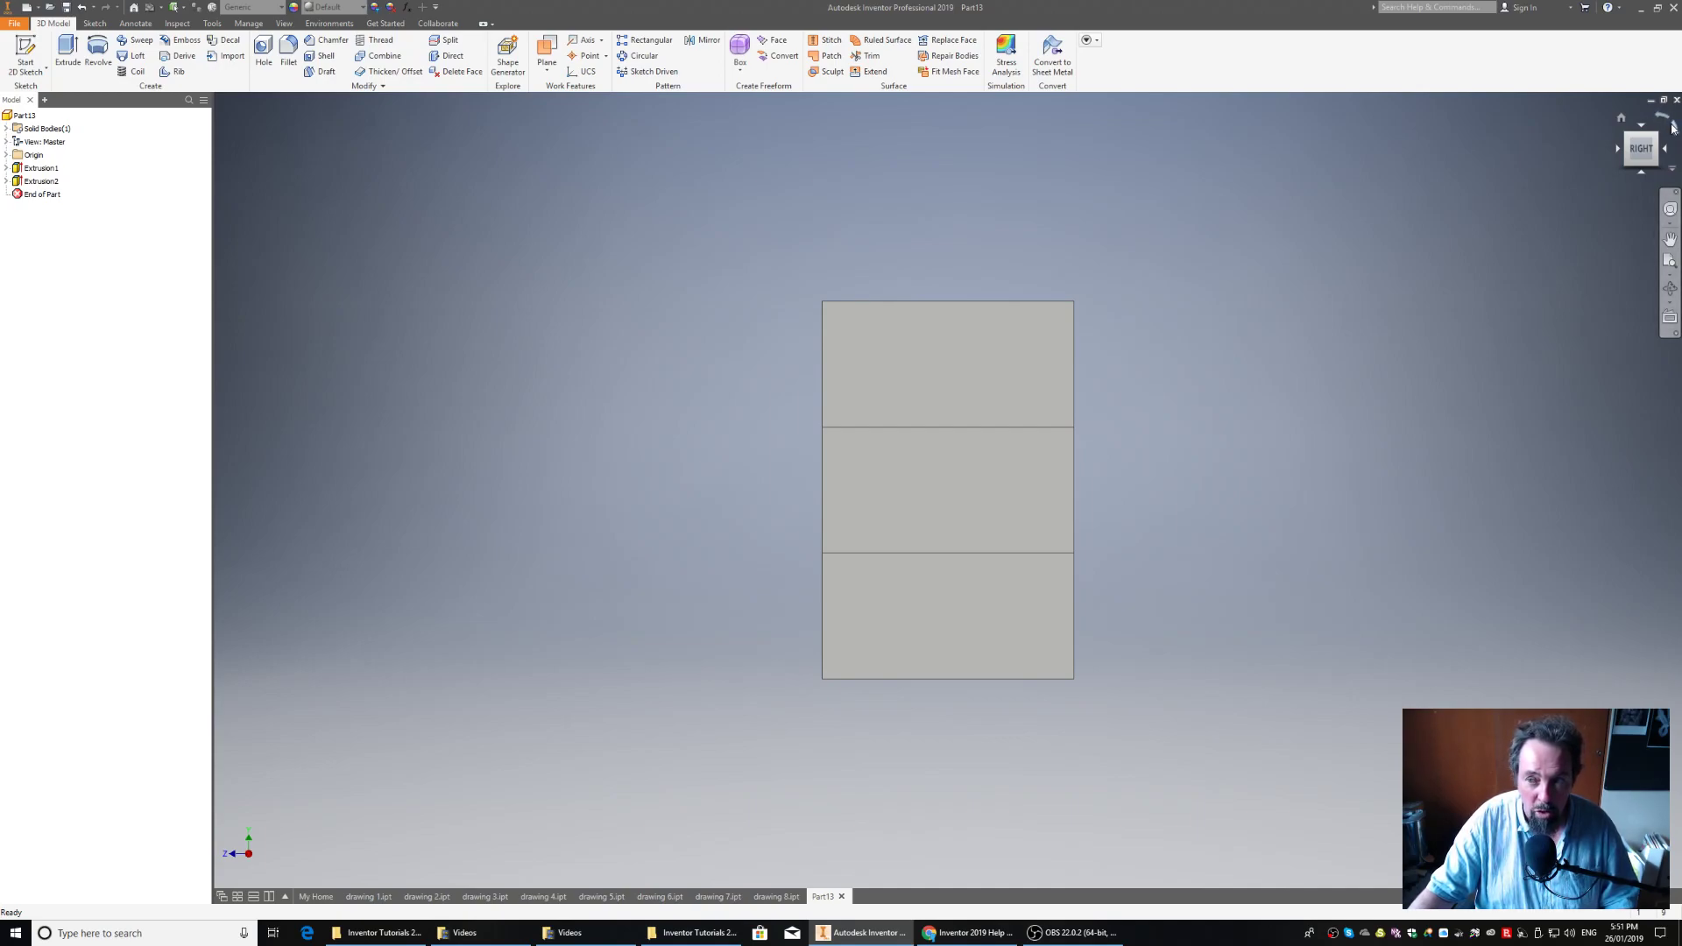
Step: Save the part as drawing 9 in the Inventor Tutorials 2019 folder
click(1674, 129)
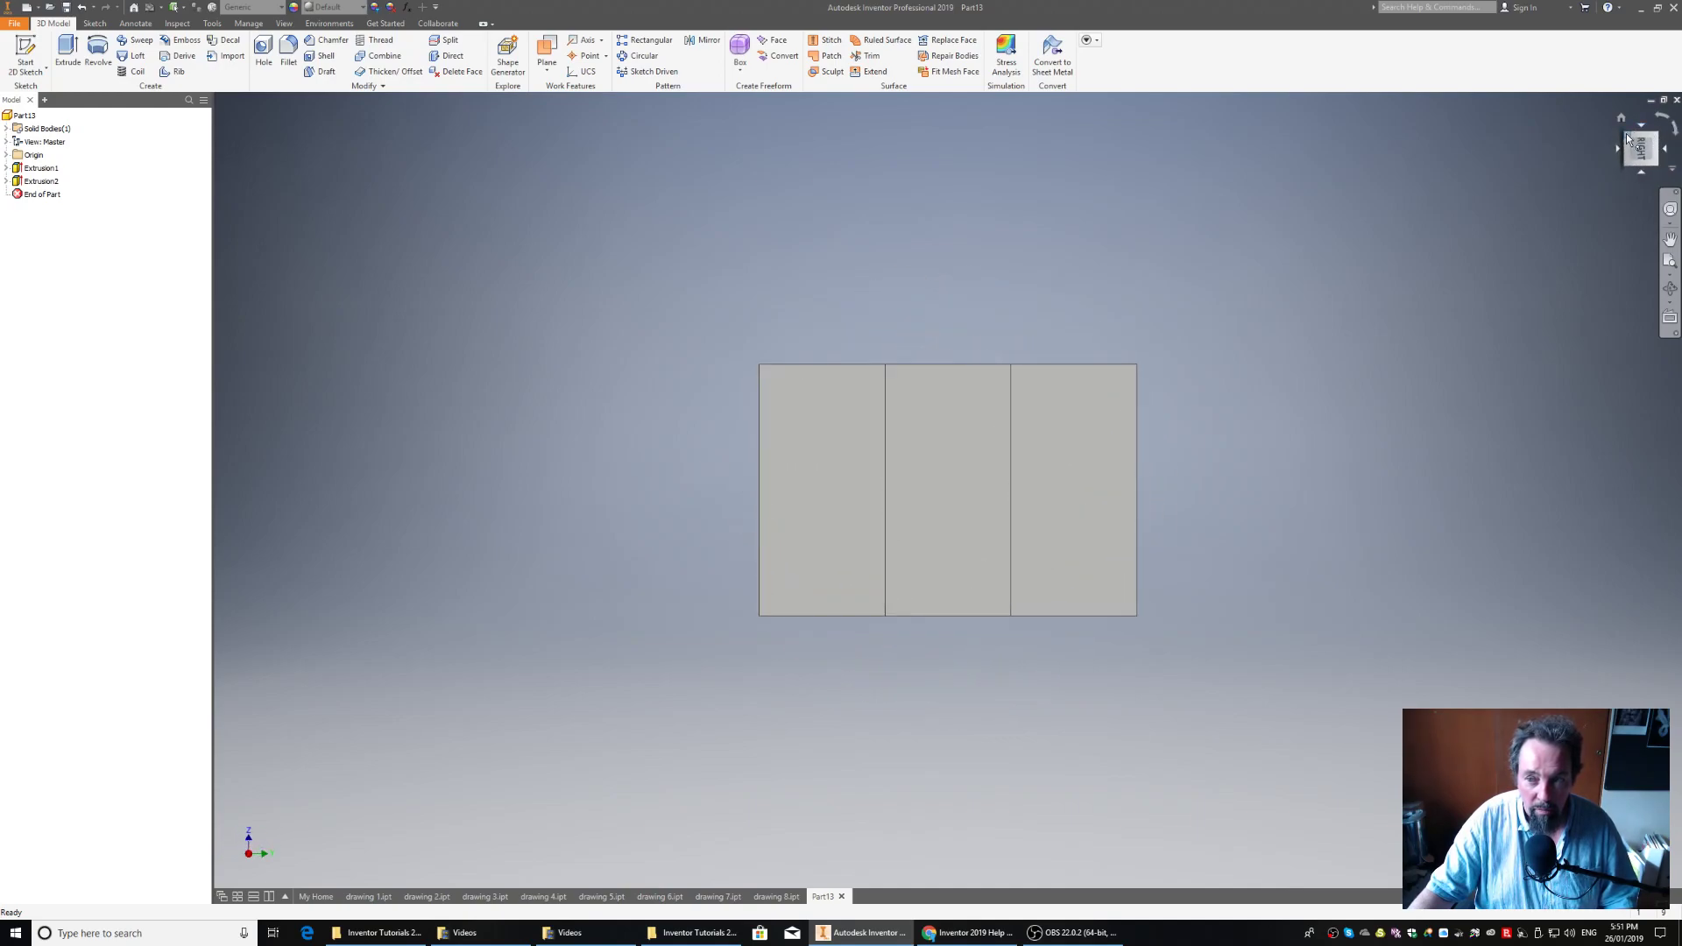
click(1626, 133)
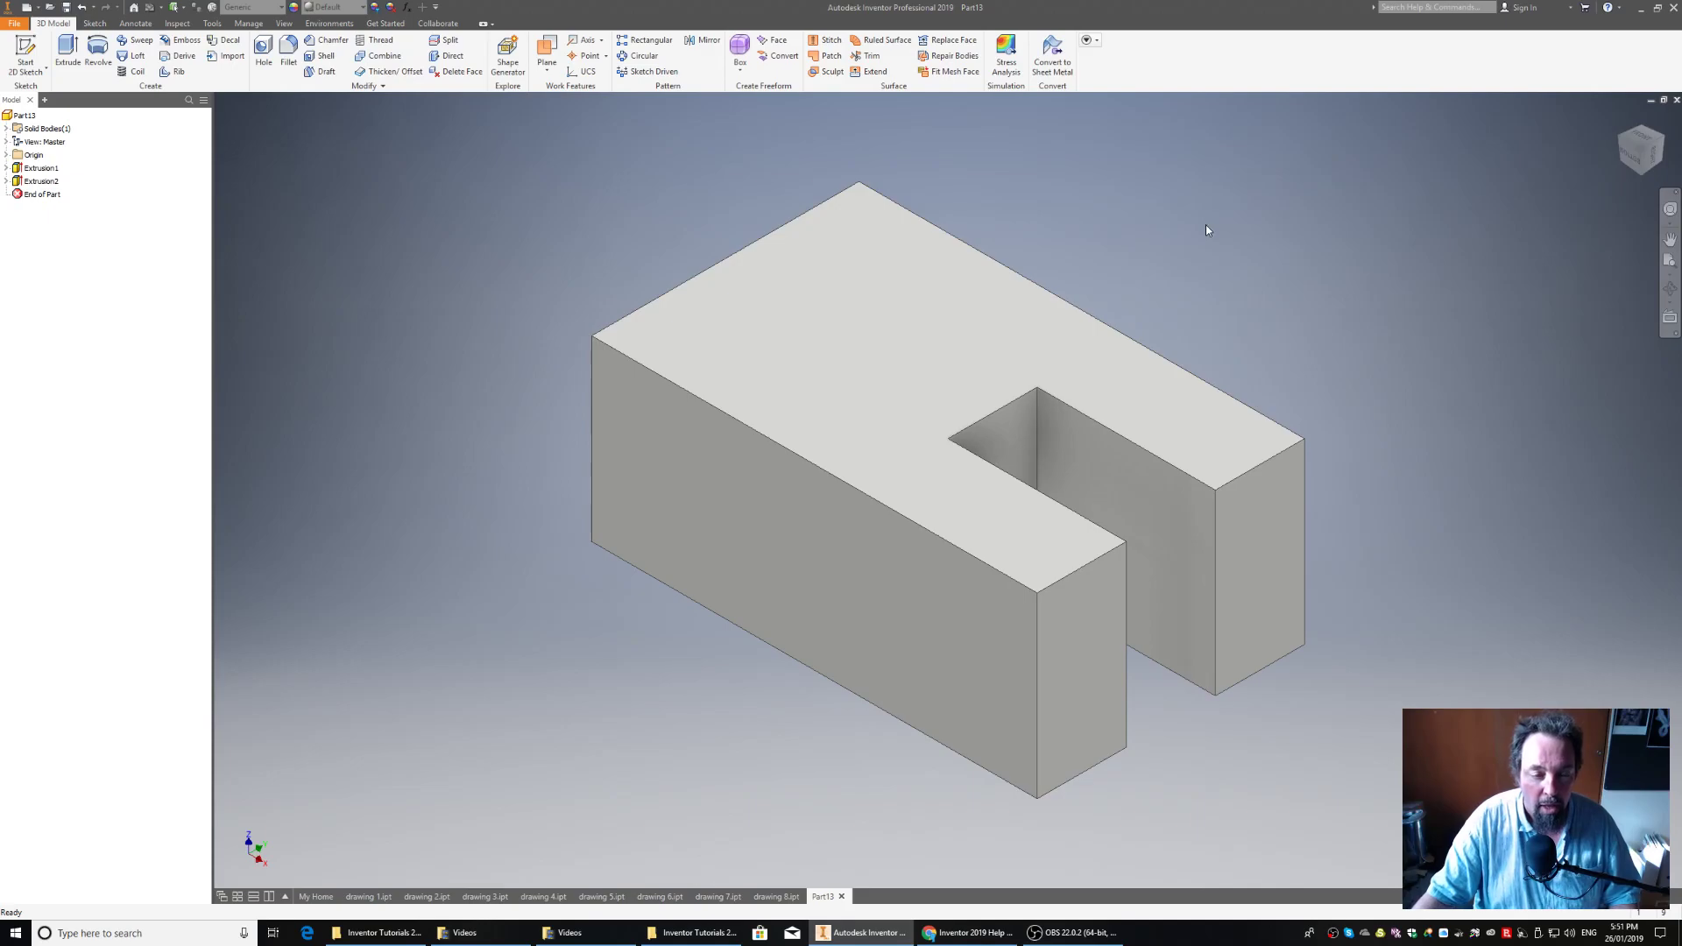
click(14, 25)
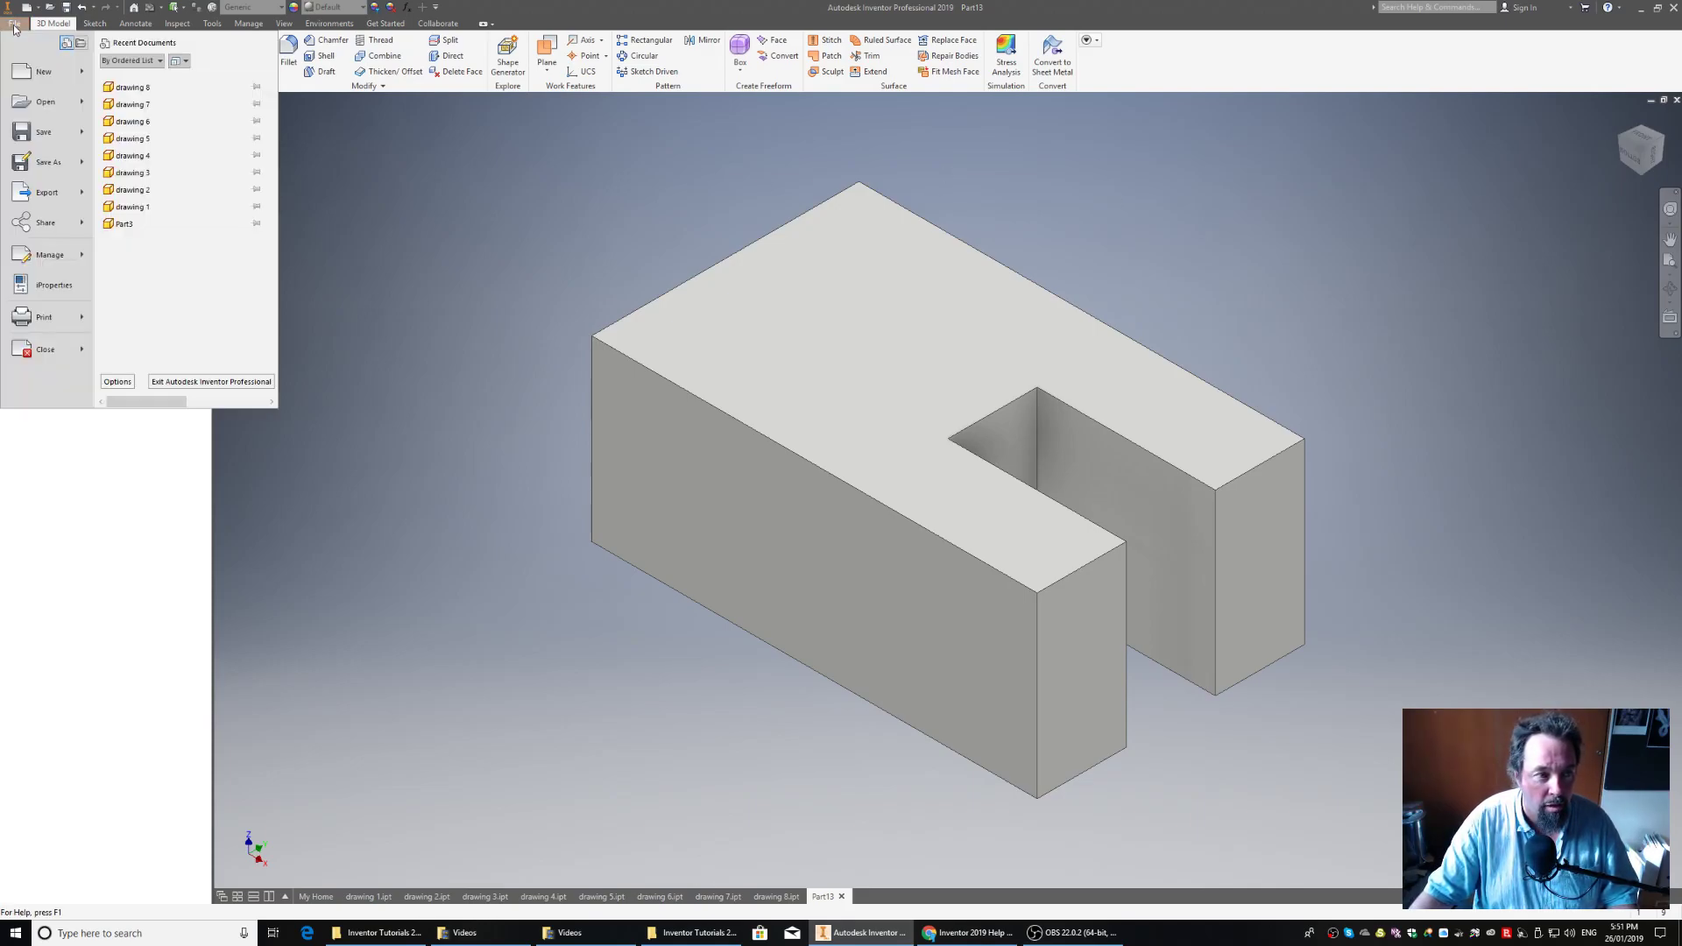
click(44, 162)
text(d)
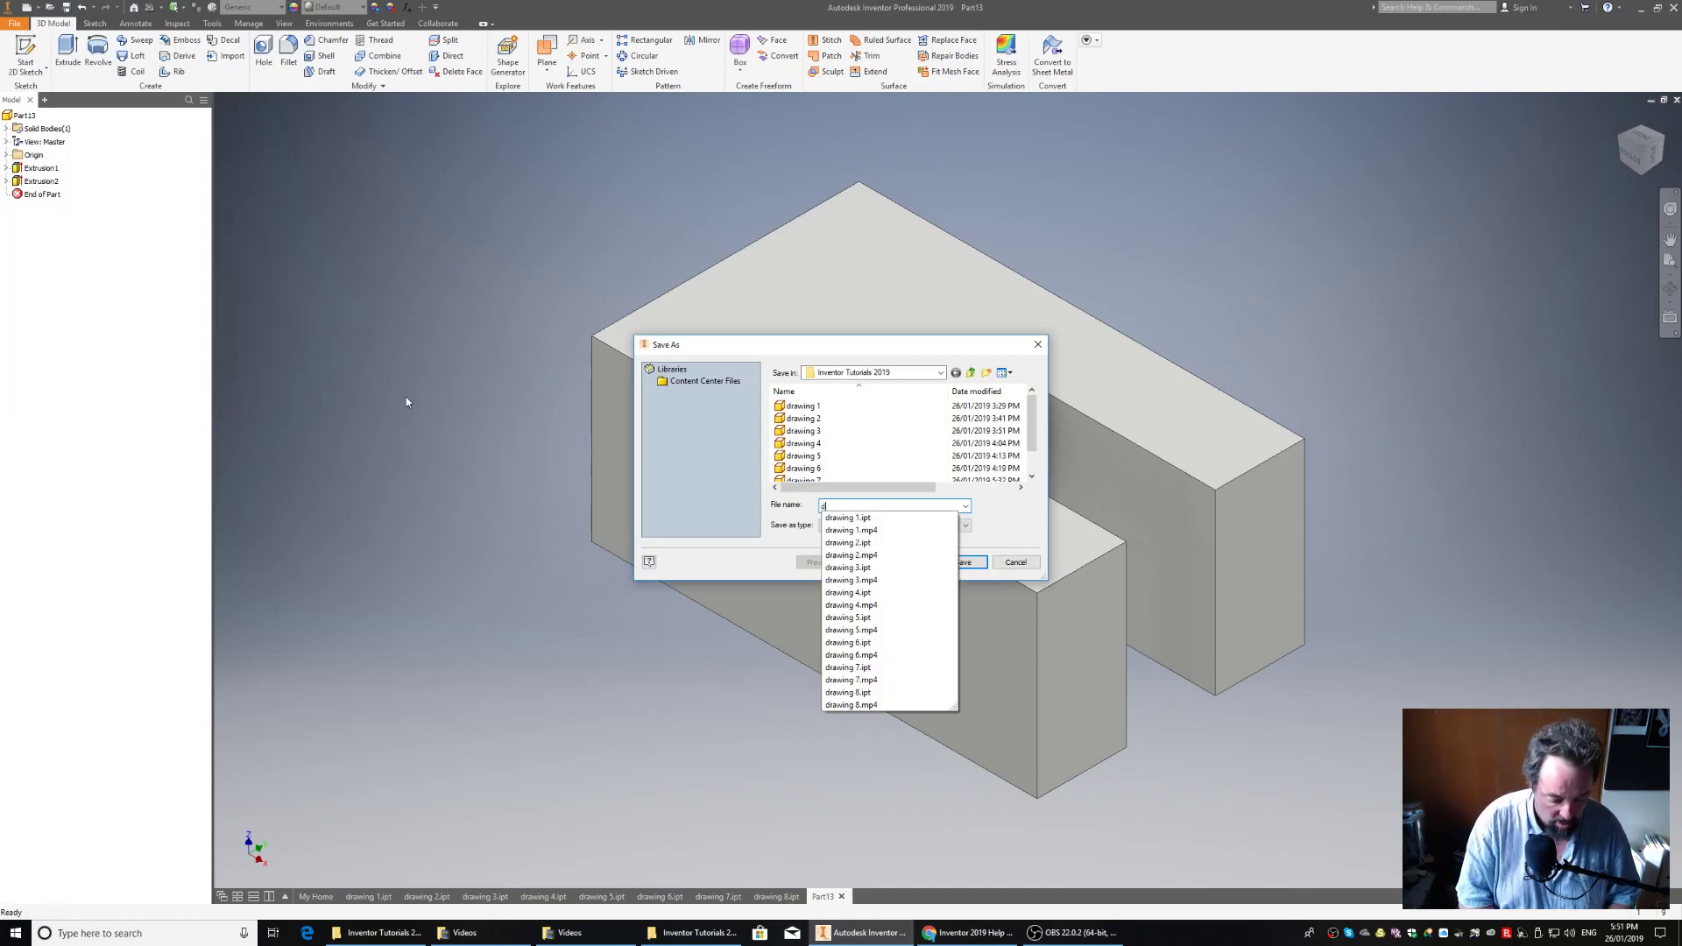
text(rawing 9)
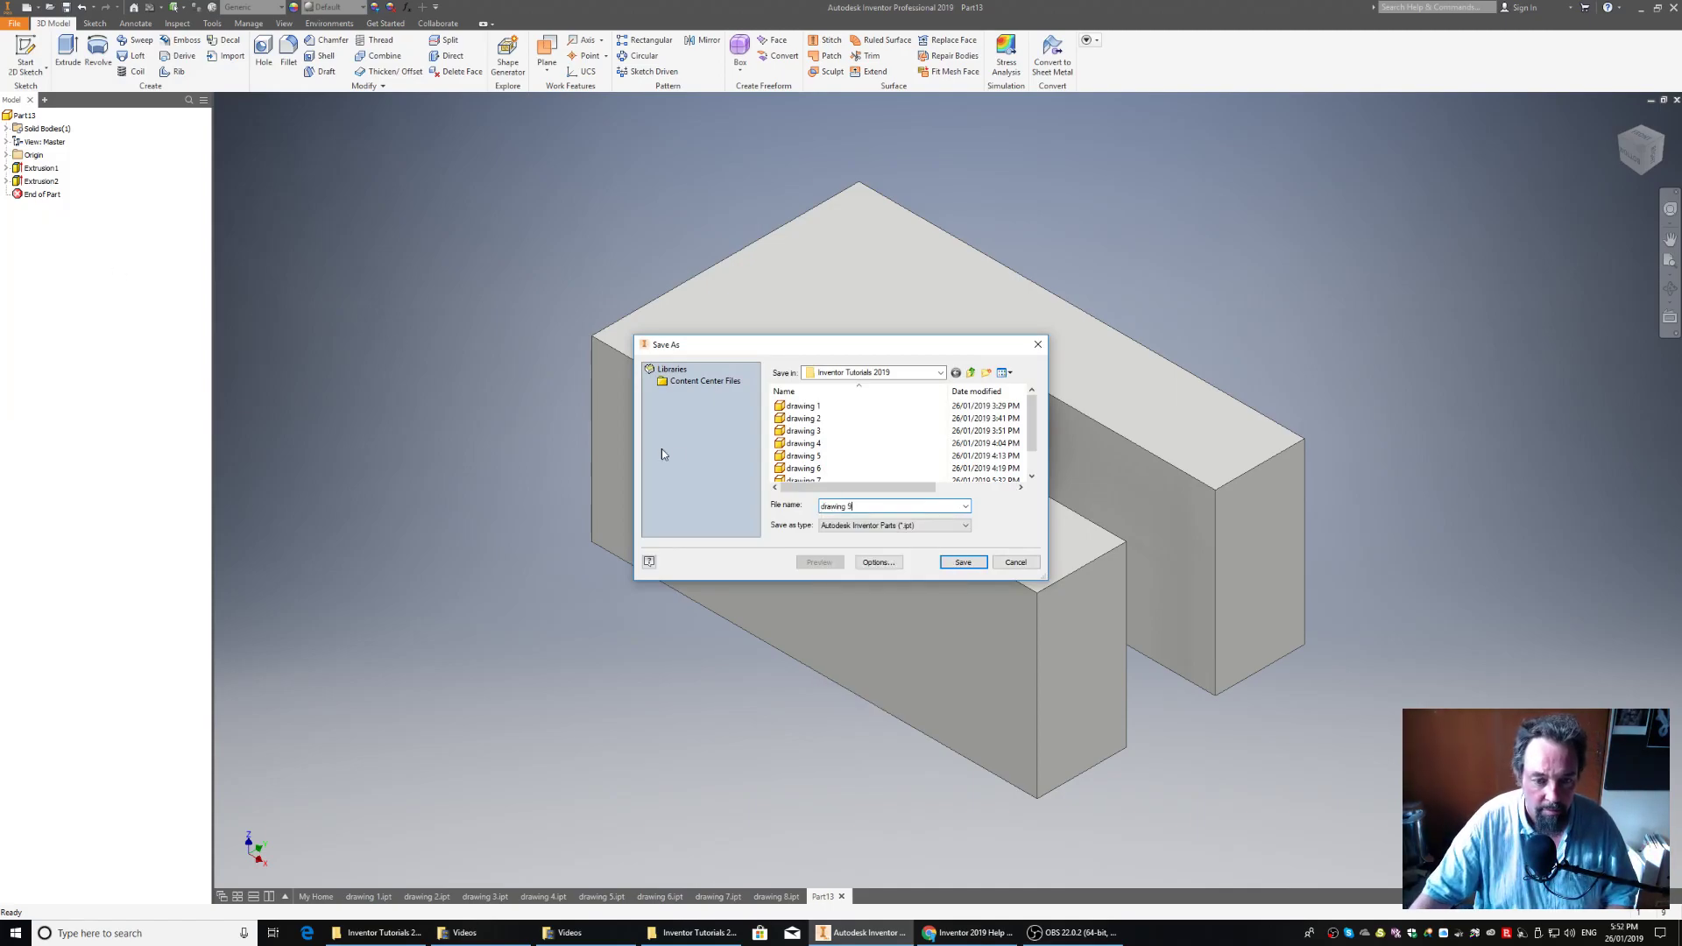
click(961, 562)
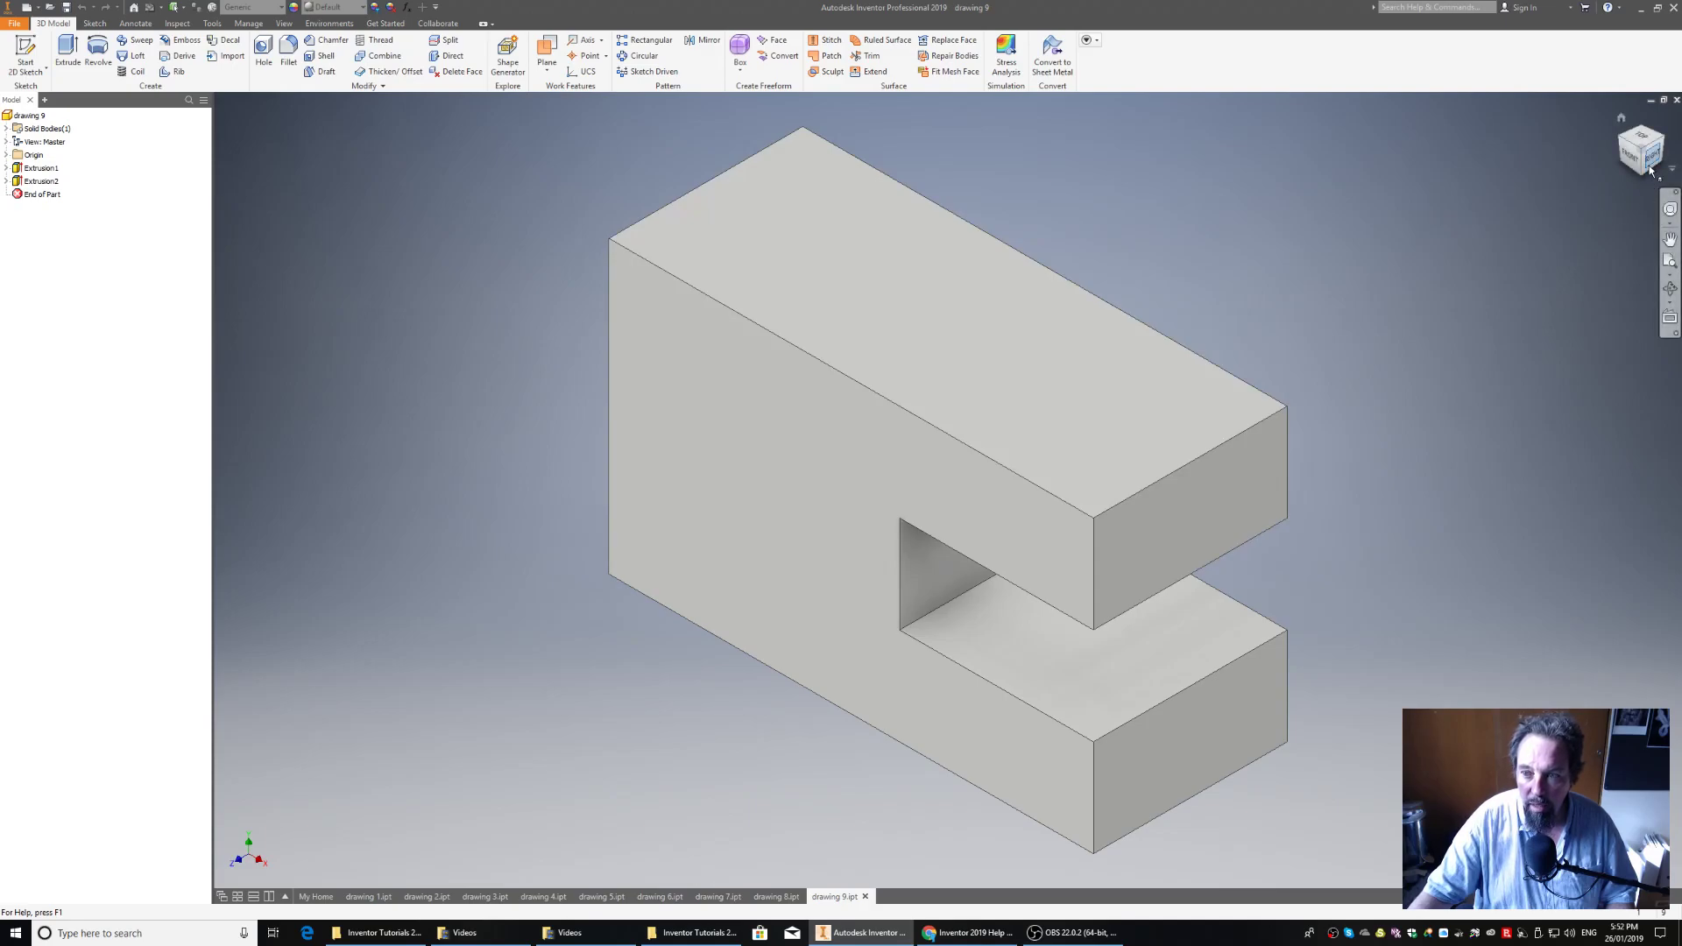
Step: Turn the part to a corner view with the block lying flat and the slotted face on top
click(1648, 164)
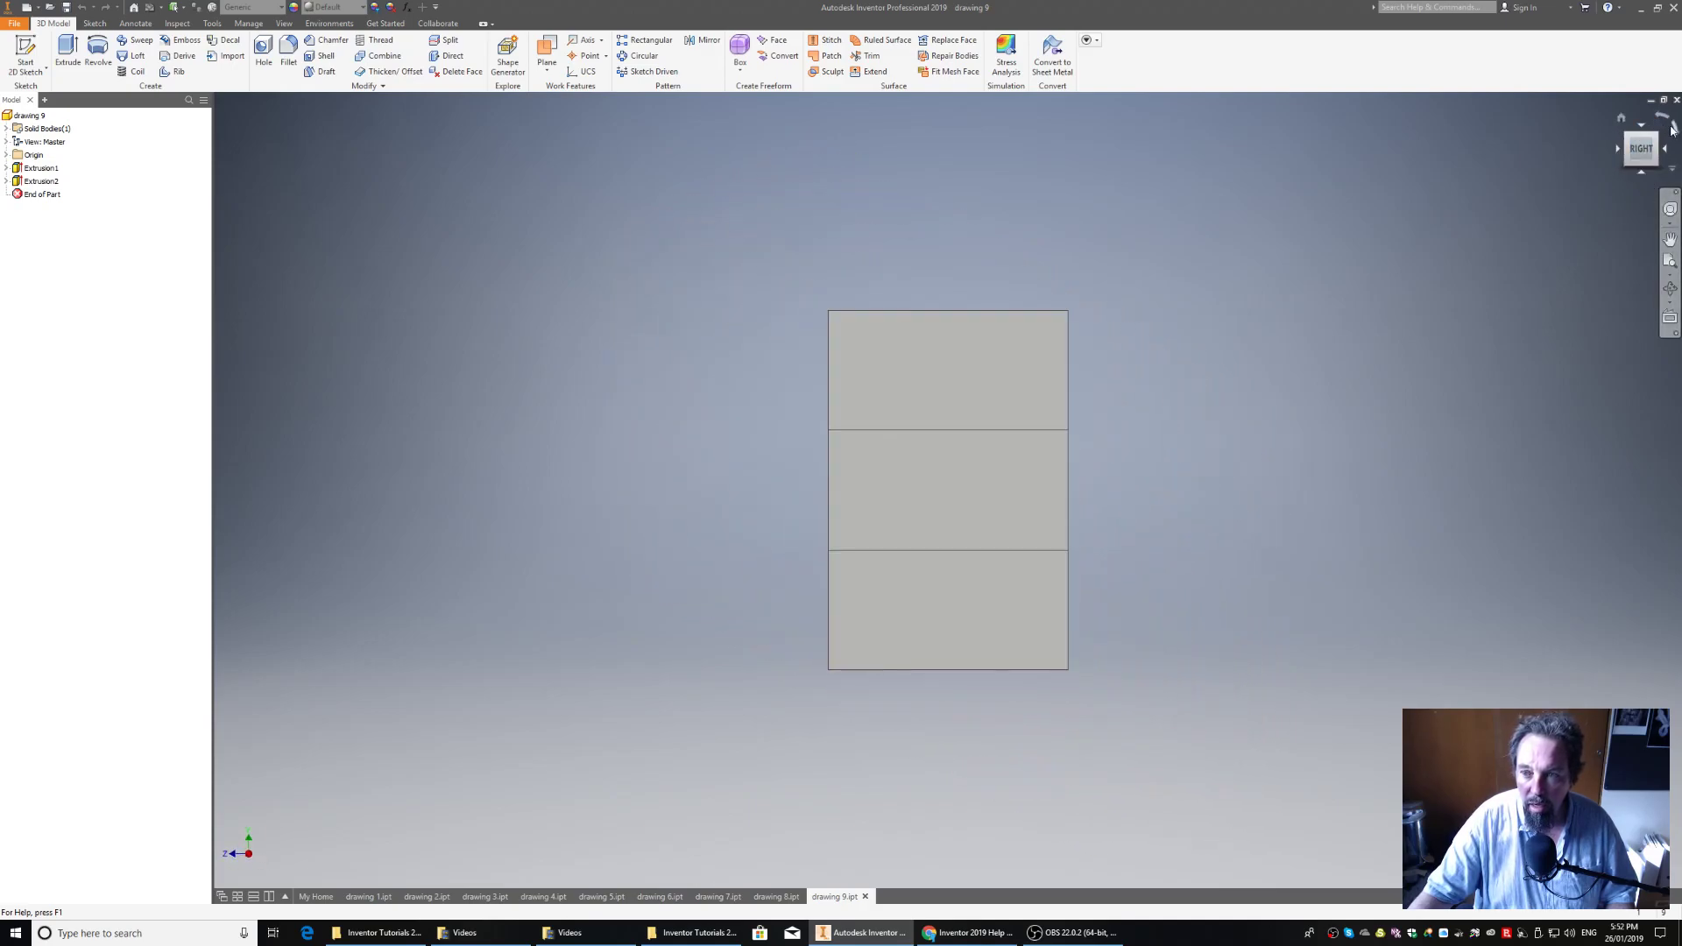
click(1670, 129)
click(1626, 137)
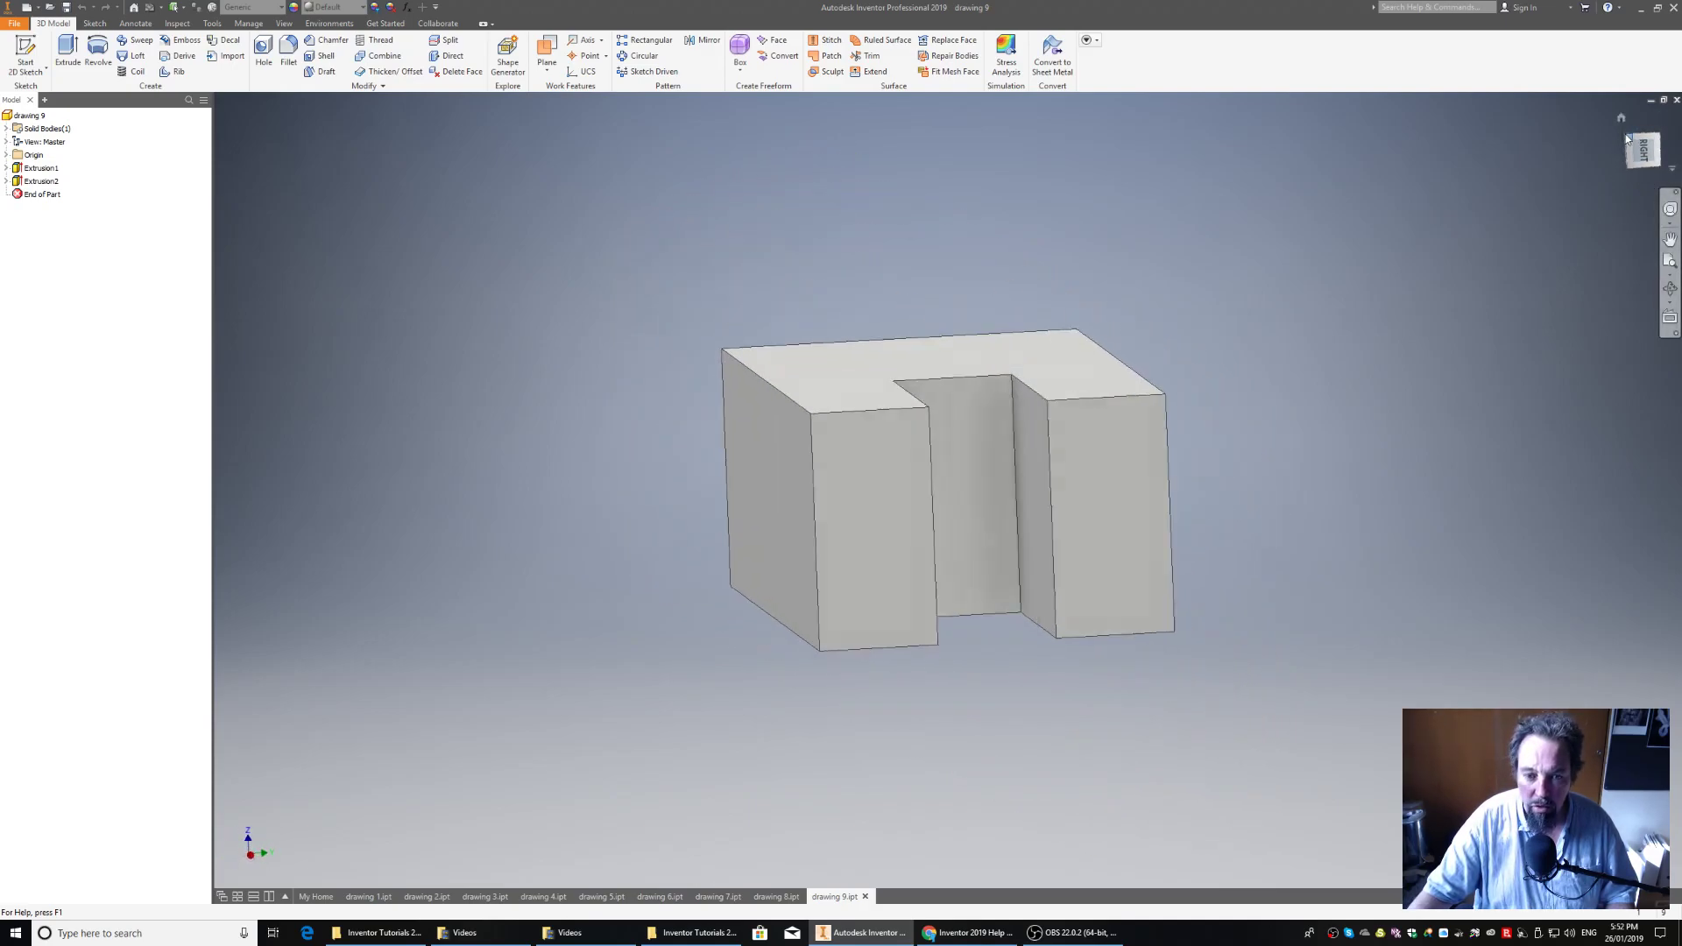